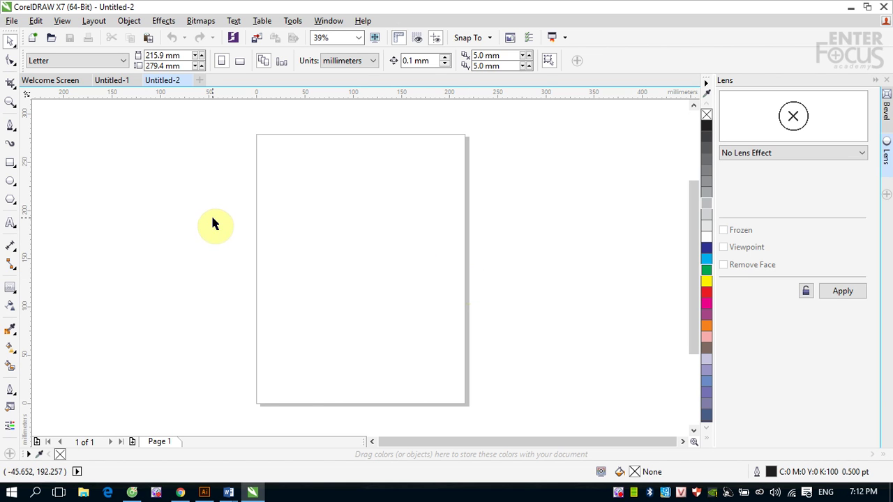
- Draw a rectangle about 121 × 85 mm in the middle of the page and fill it red
click(10, 163)
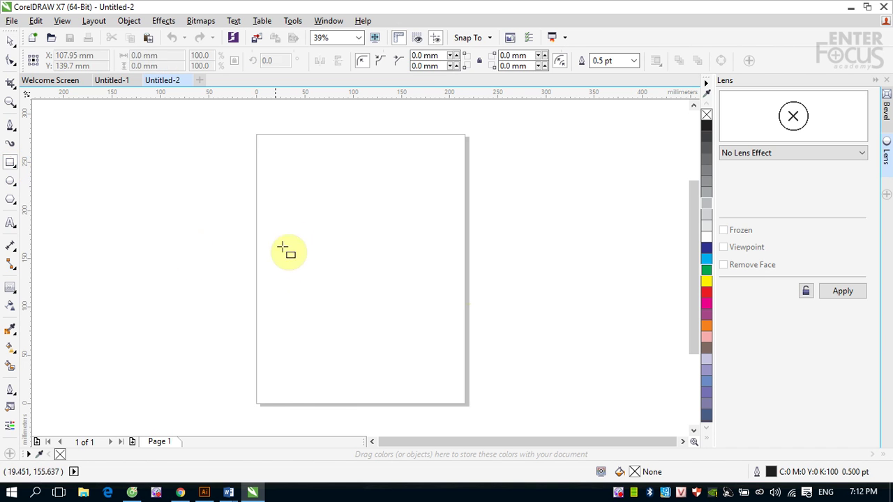
drag(287, 231, 403, 312)
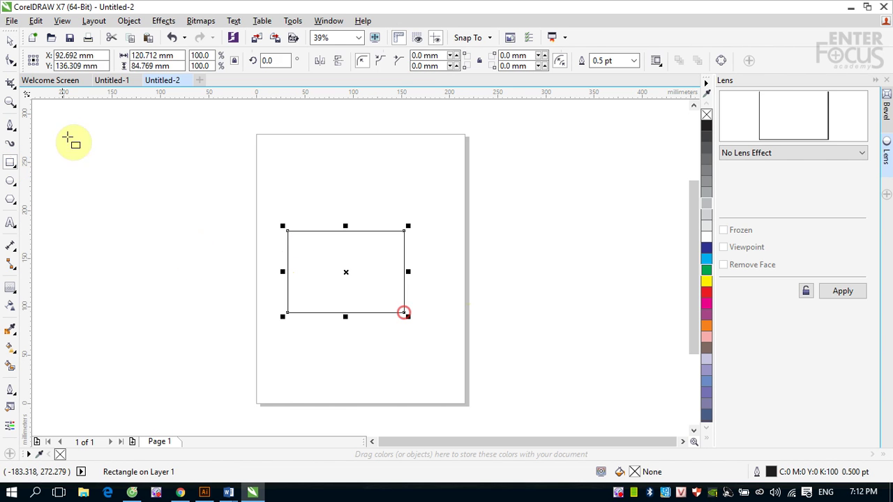
click(10, 40)
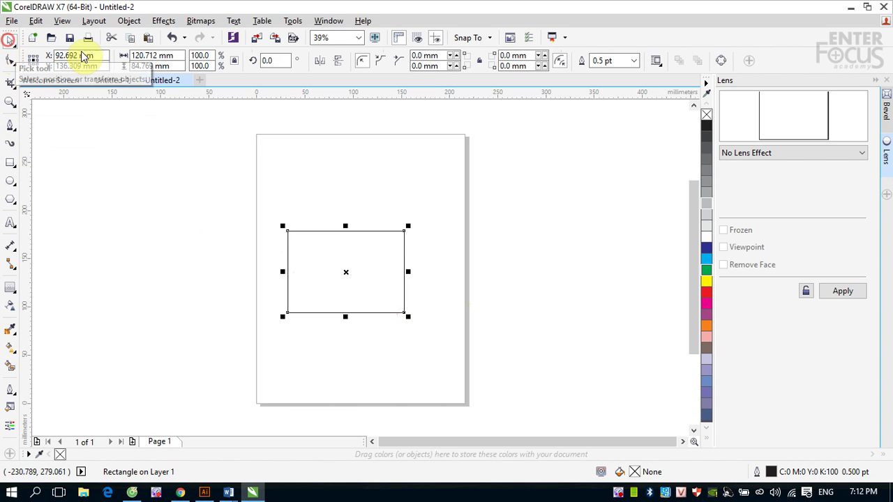
click(707, 292)
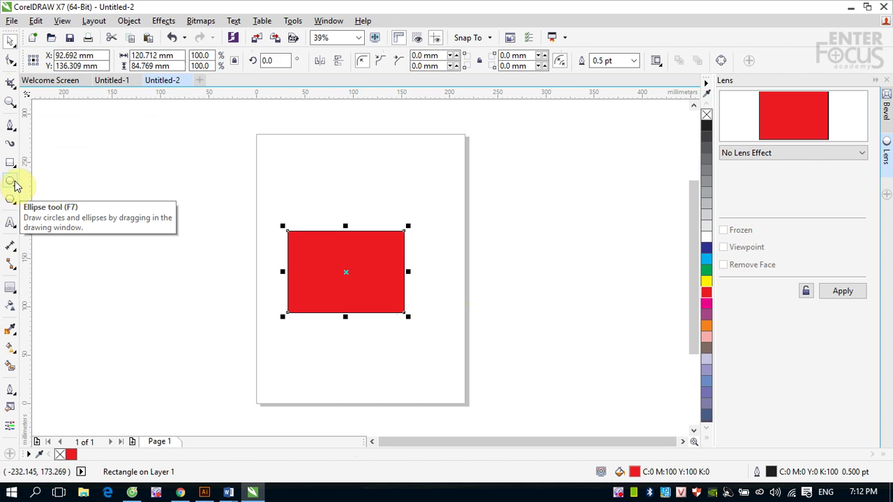
- Draw an unfilled rectangle about 116 × 79 mm overlapping the red rectangle's upper-right corner
click(11, 162)
drag(341, 201, 358, 219)
drag(395, 248, 454, 278)
click(10, 43)
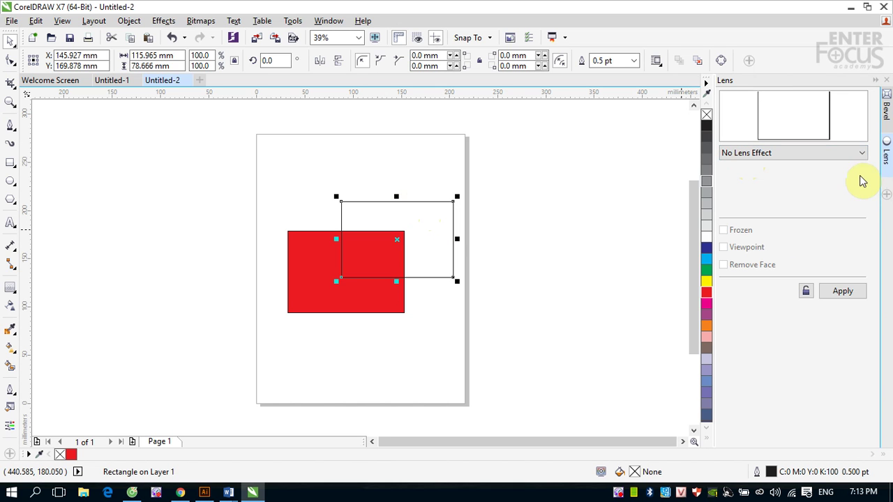
- Apply a 2.0x Magnify lens to the unfilled rectangle and move it over the red rectangle's lower-right corner
click(862, 154)
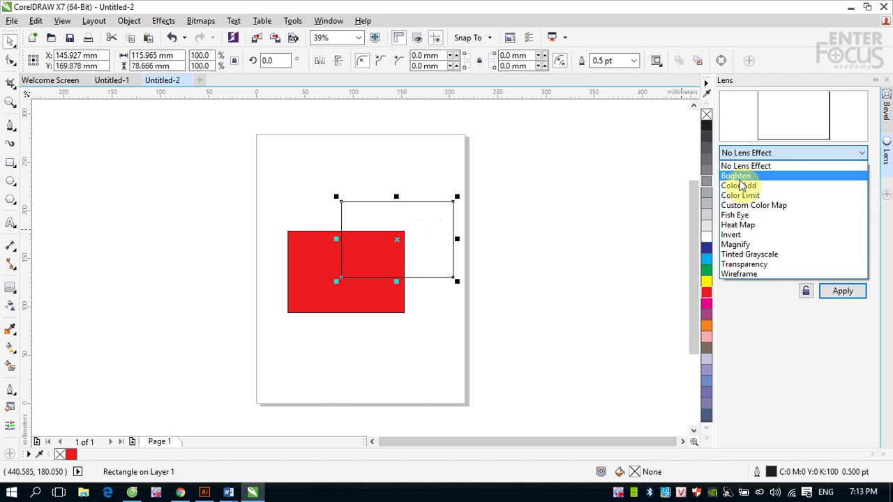
click(745, 247)
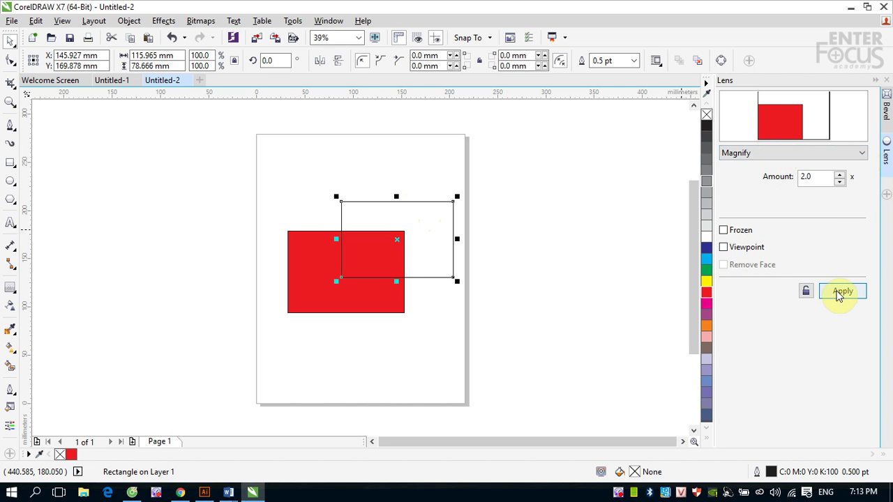
click(841, 291)
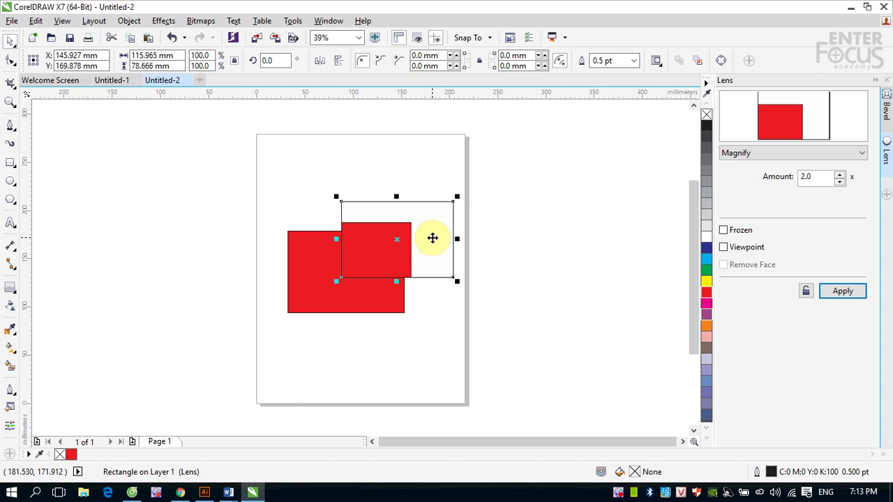
drag(433, 238, 426, 308)
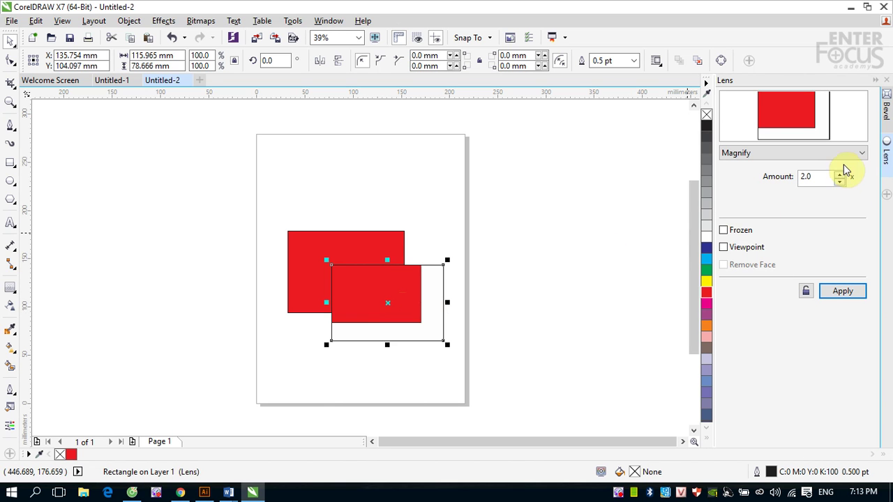
- Change the lens on the unfilled rectangle to Fish Eye at a 100% rate and apply it
click(862, 154)
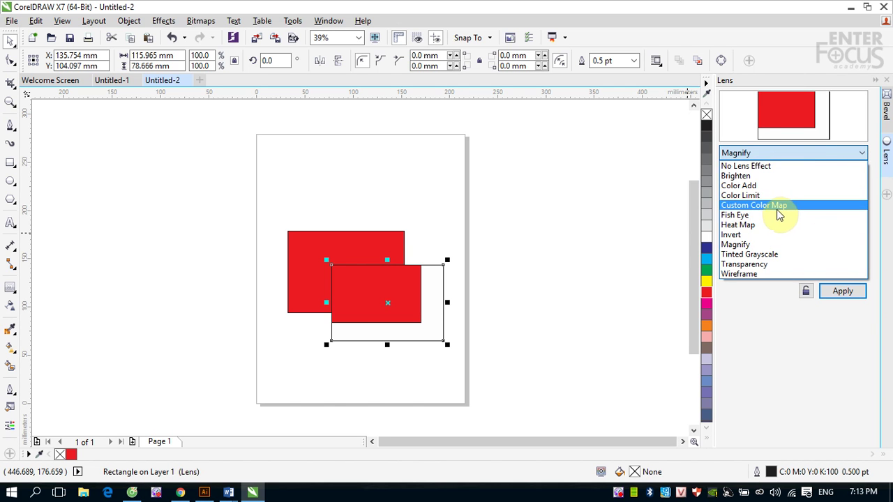
click(763, 215)
click(825, 291)
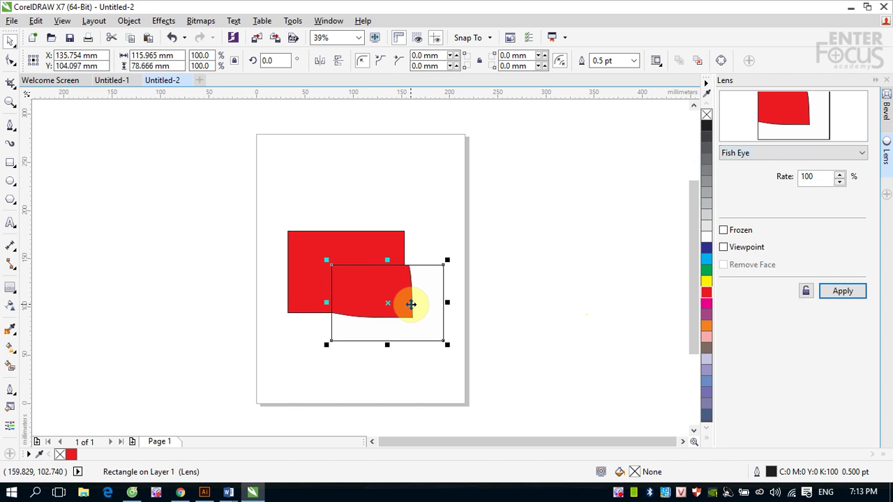
- Apply a Brighten lens at a 50% rate to the unfilled rectangle and remove its outline
click(862, 154)
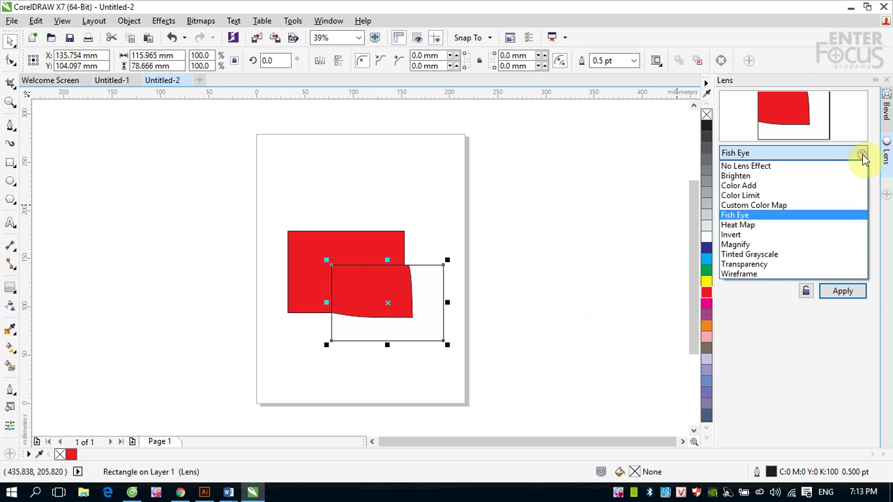
click(781, 175)
click(842, 293)
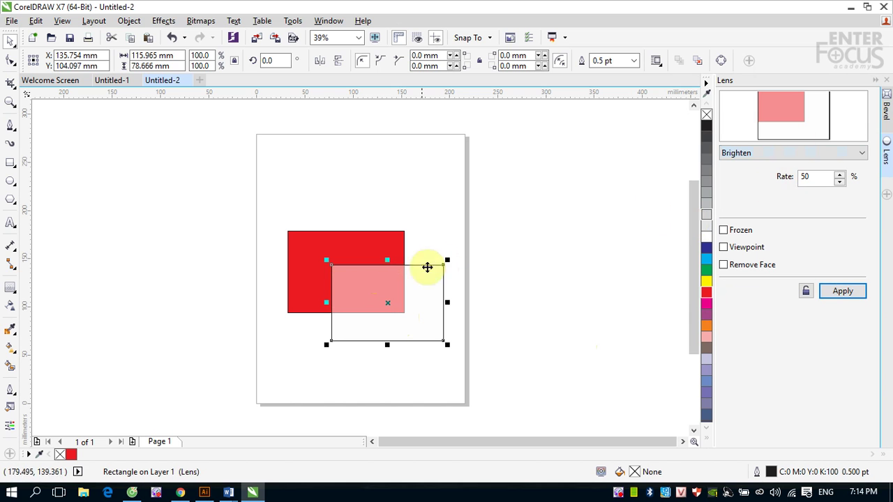
right_click(707, 116)
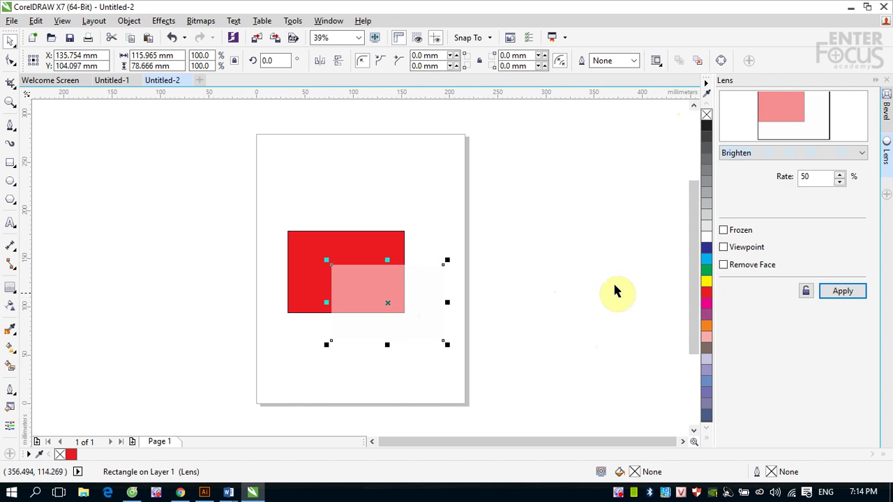
- Change the lens to Color Add with yellow at a 50% rate and apply it
click(862, 155)
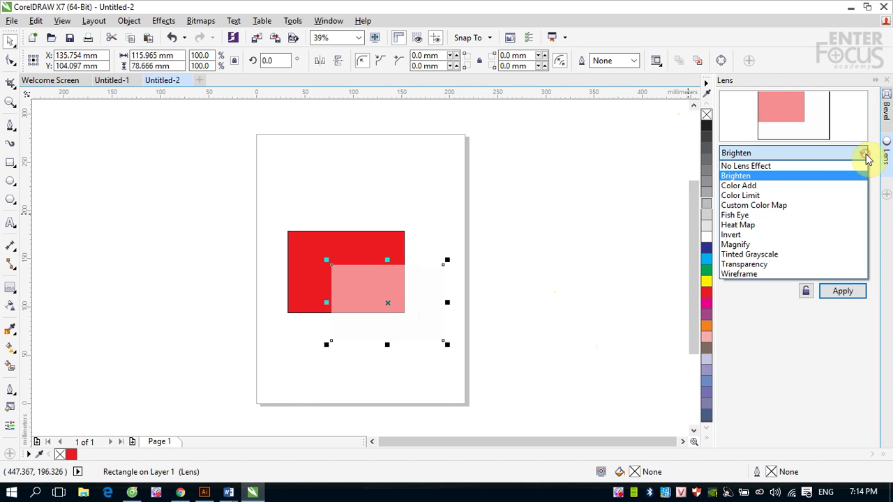
click(802, 186)
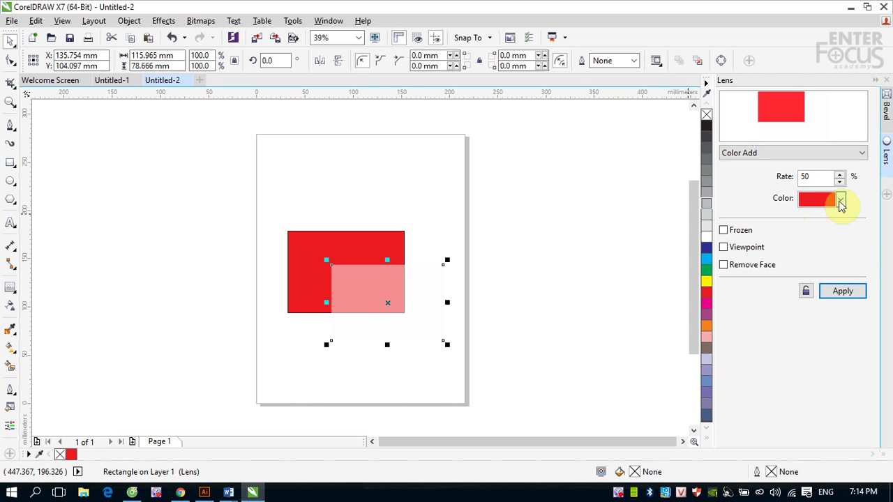
click(841, 199)
click(824, 214)
click(842, 291)
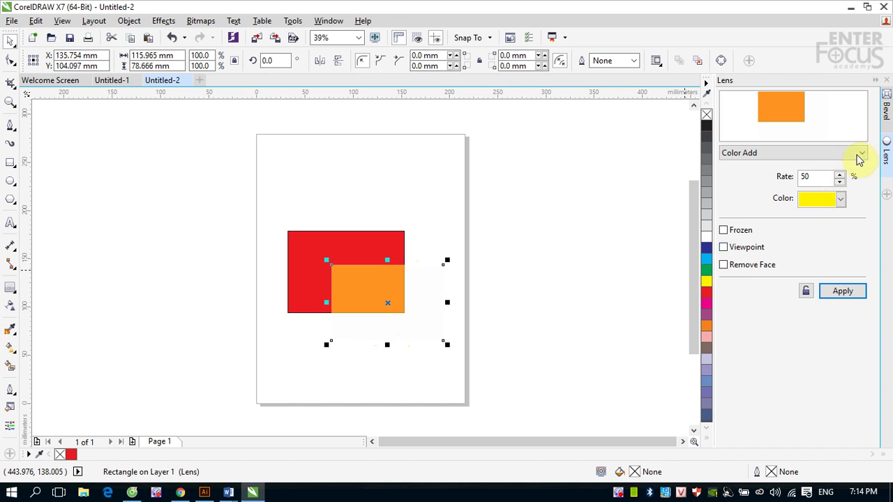
- Apply an Invert lens to the selected rectangle, then enable Remove Face for it
click(863, 154)
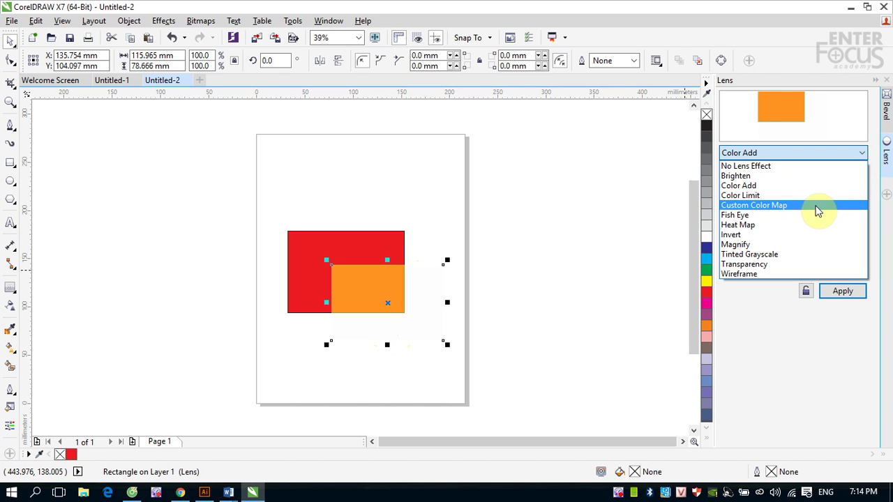
click(795, 239)
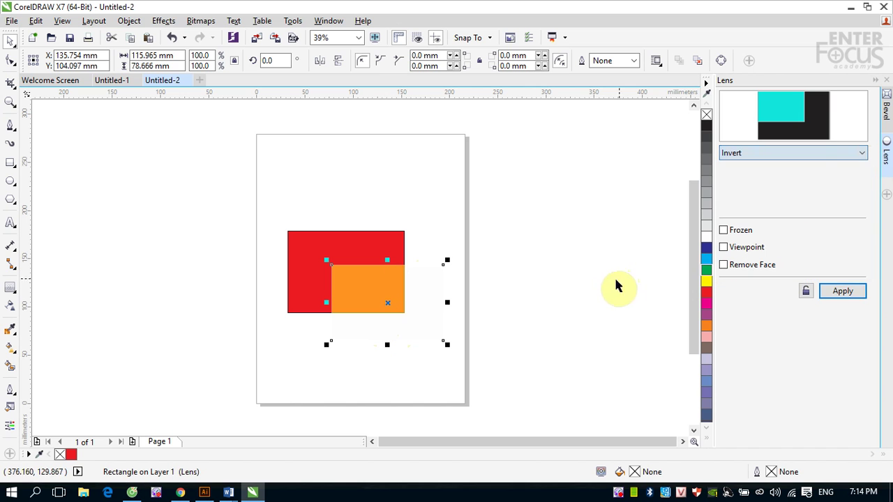
click(853, 292)
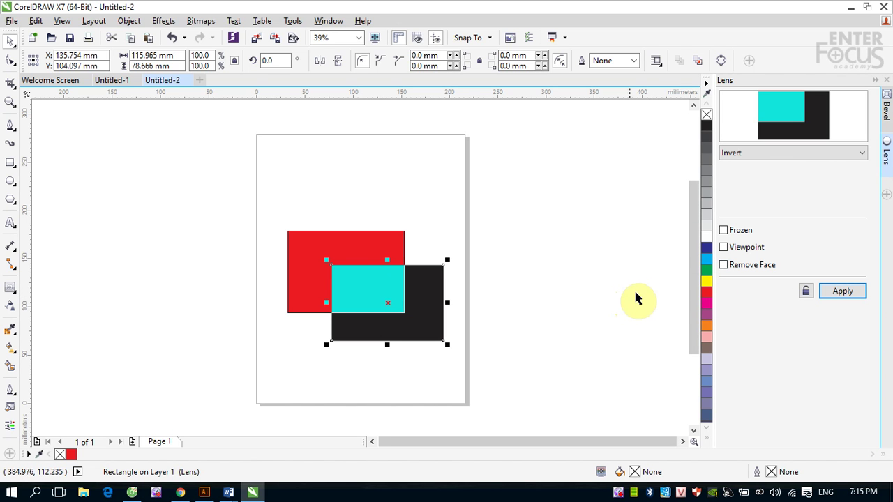
click(725, 266)
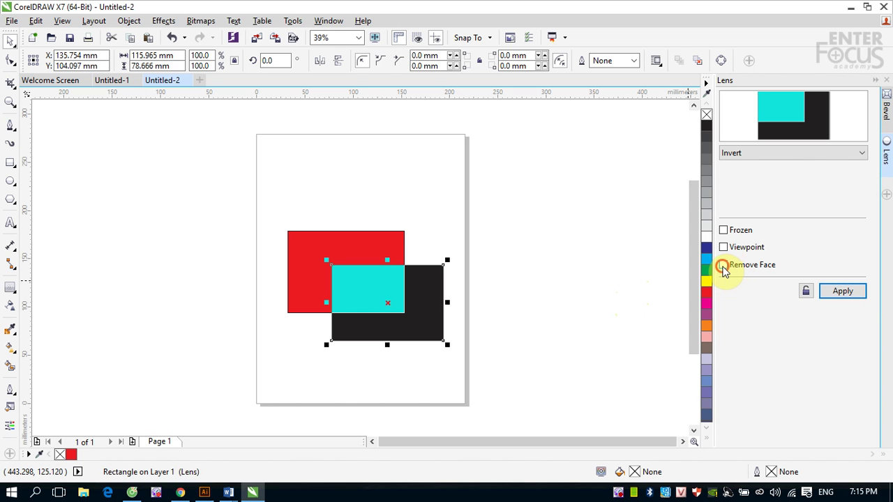
click(844, 293)
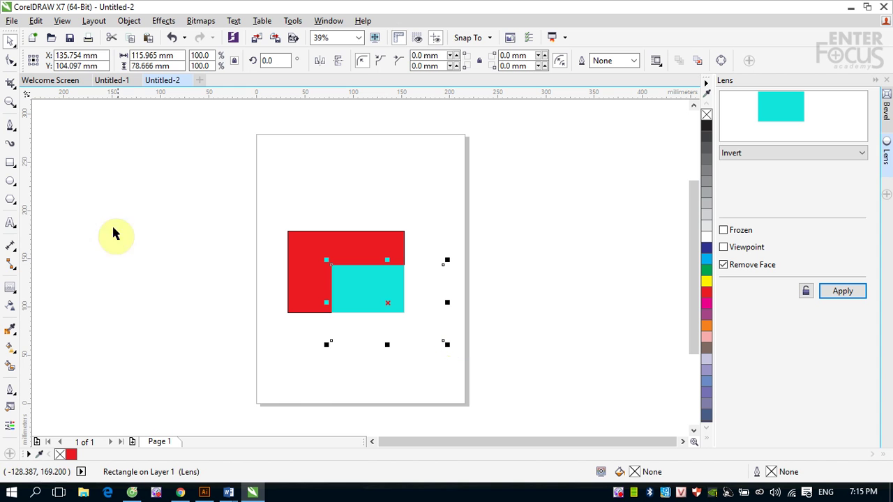
- Draw a rectangle about 80 × 100 mm overlapping the upper-right part of the existing shapes and fill it green
click(10, 163)
mouse_move(360, 202)
mouse_down()
mouse_move(423, 263)
mouse_move(439, 300)
mouse_up()
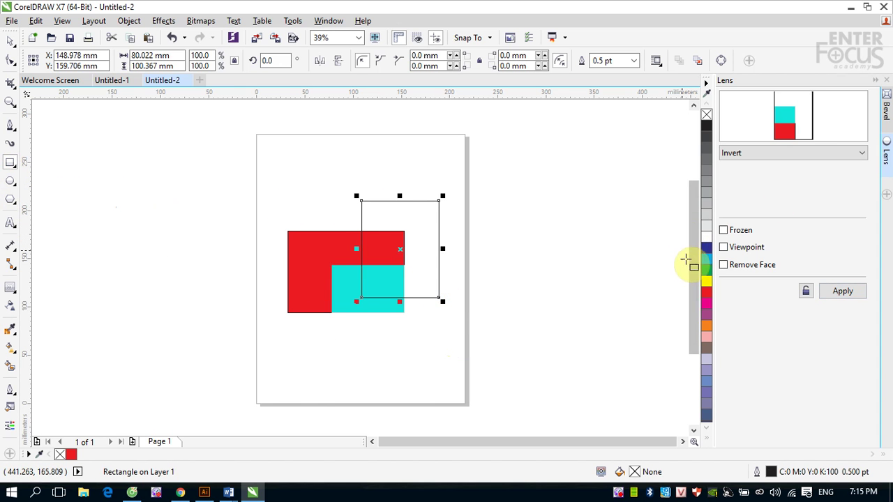
click(706, 269)
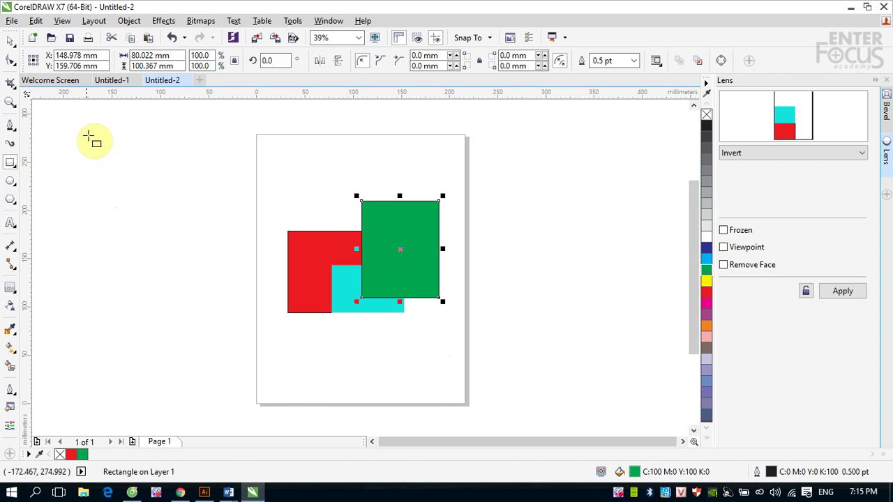
- Bring the Invert lens rectangle in front of the green rectangle and deselect it
click(10, 40)
click(338, 301)
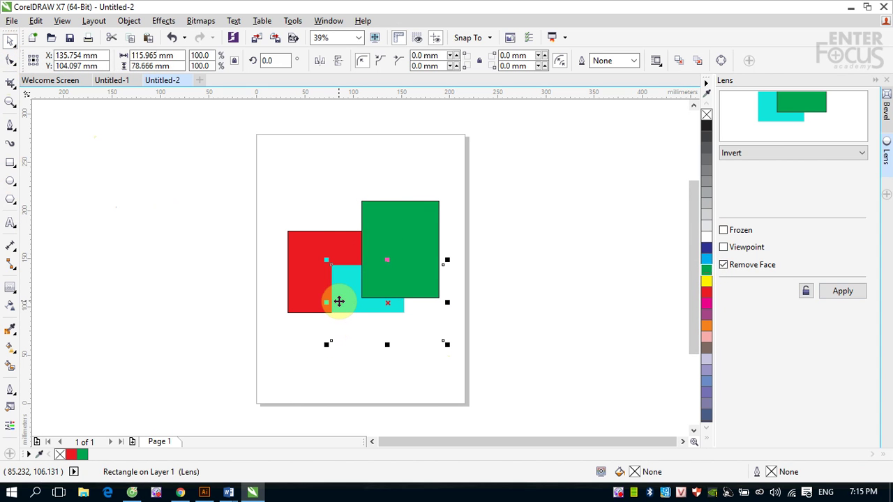
click(588, 338)
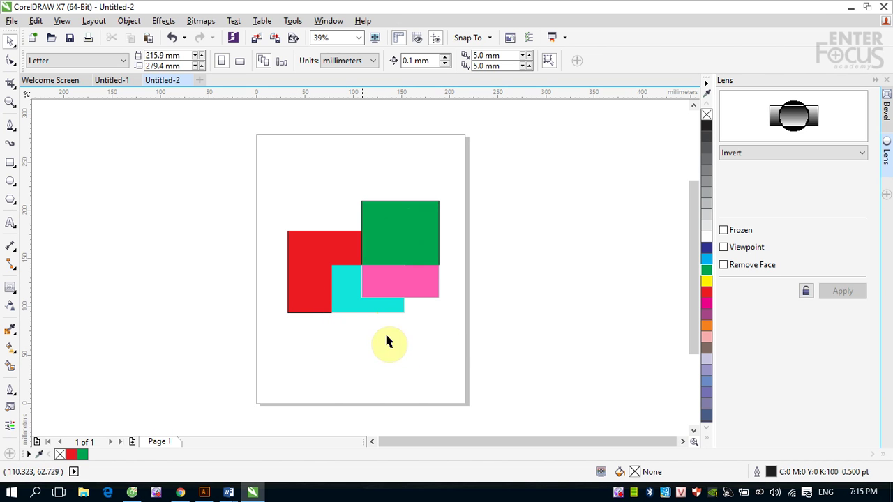
- Turn off Remove Face for the Invert lens rectangle and apply the change
click(424, 320)
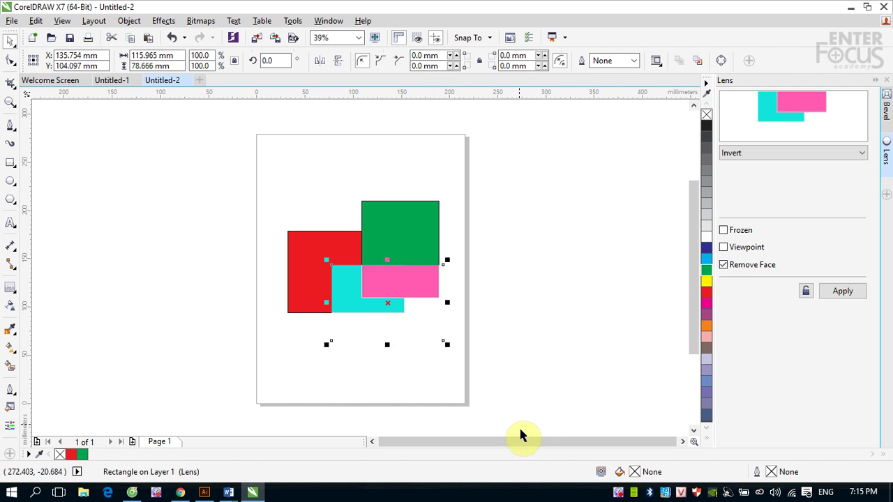
click(725, 266)
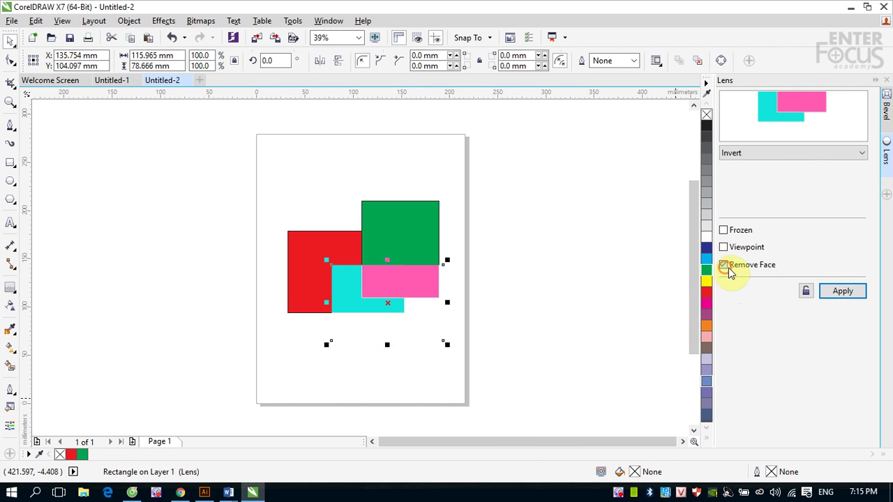
click(846, 291)
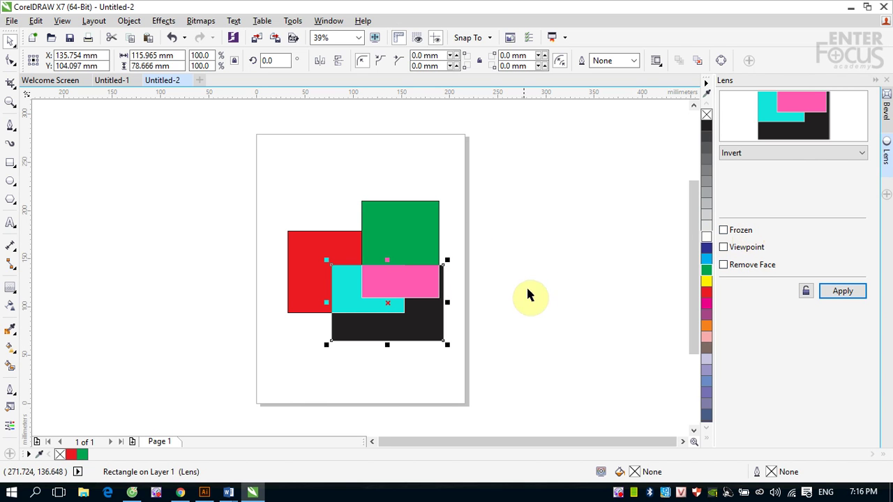
- Freeze the Invert lens and move the frozen copy off the page, to the right of the red and green rectangles
click(723, 231)
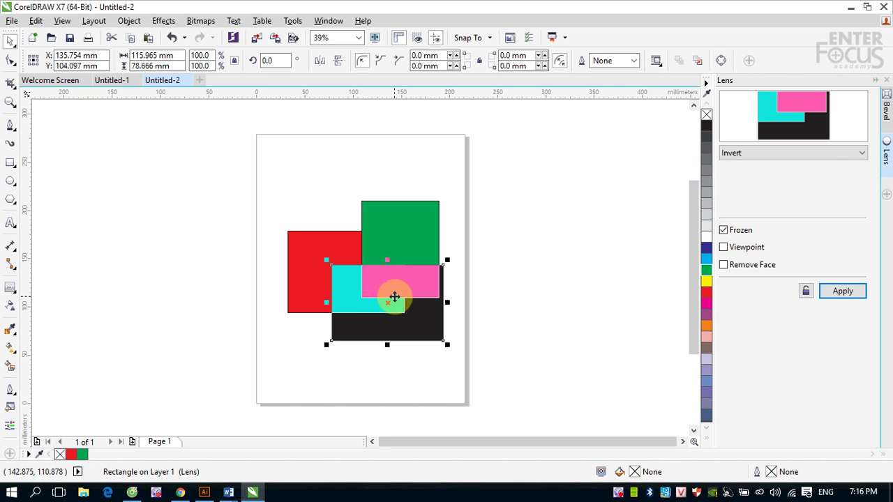
click(849, 292)
drag(395, 303, 592, 311)
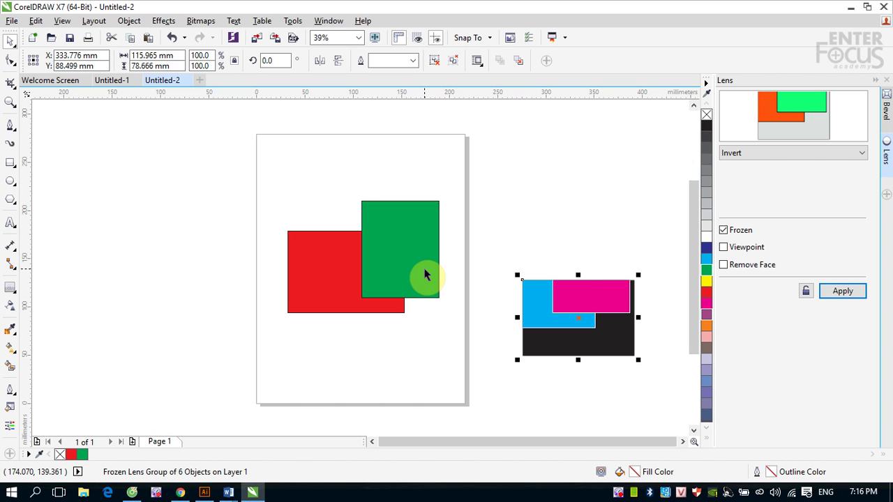
mouse_move(582, 303)
mouse_down()
mouse_move(562, 305)
mouse_move(630, 279)
mouse_move(580, 299)
mouse_up()
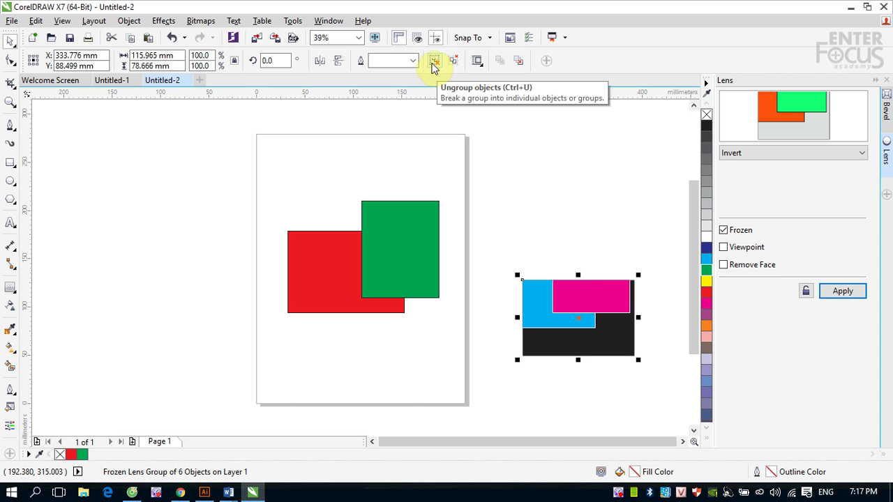
- Ungroup the frozen lens and move its unfilled curve to the empty area above the coloured pieces
click(432, 63)
click(562, 193)
drag(588, 299, 592, 183)
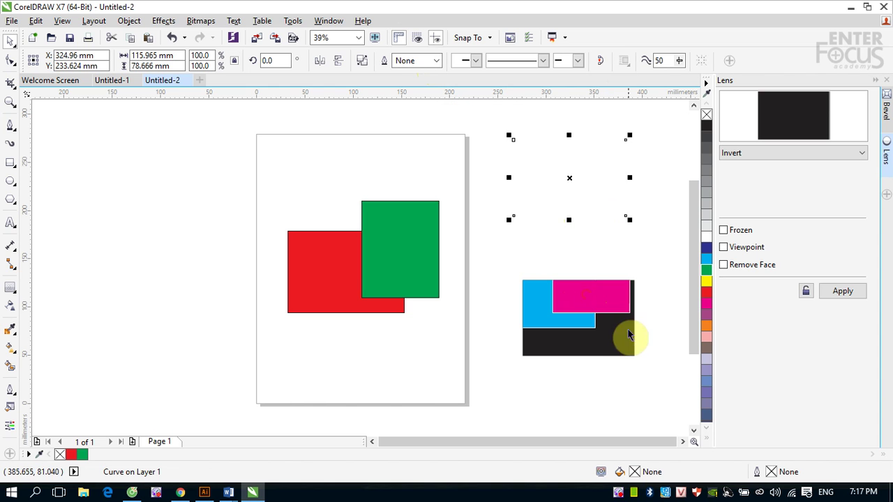
- Separate the black, magenta and cyan pieces, placing black beside the page, magenta below the rectangles and cyan across the page's left edge
click(628, 335)
drag(616, 343, 564, 389)
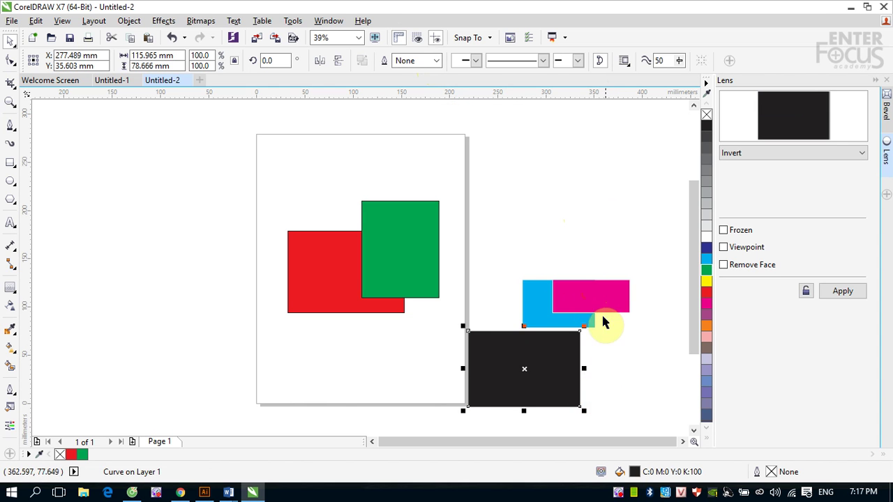
click(598, 249)
drag(610, 299, 341, 375)
drag(542, 318, 237, 367)
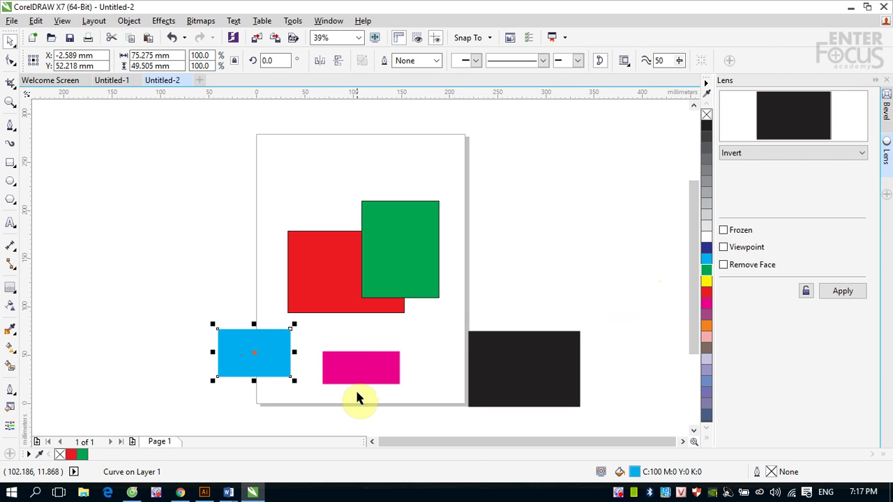
- Delete the black, cyan and magenta pieces, leaving only the red and green rectangles
drag(240, 357, 239, 356)
drag(446, 191, 637, 420)
key(Delete)
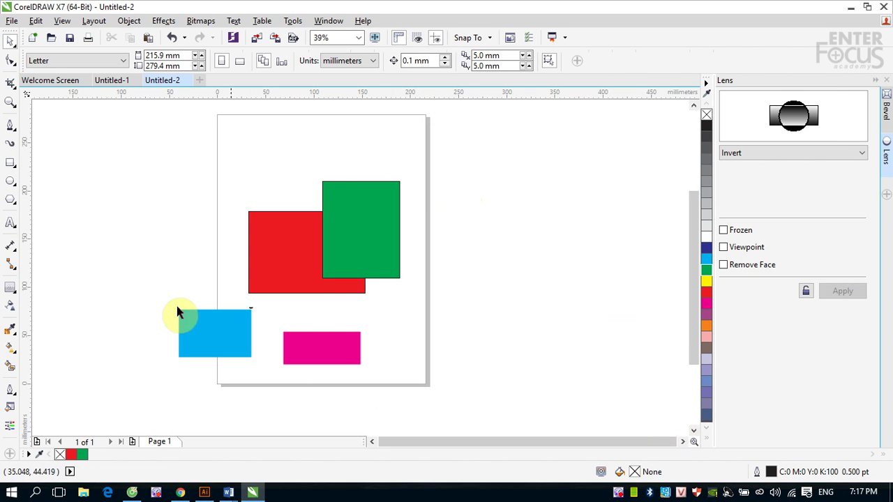
drag(153, 298, 371, 396)
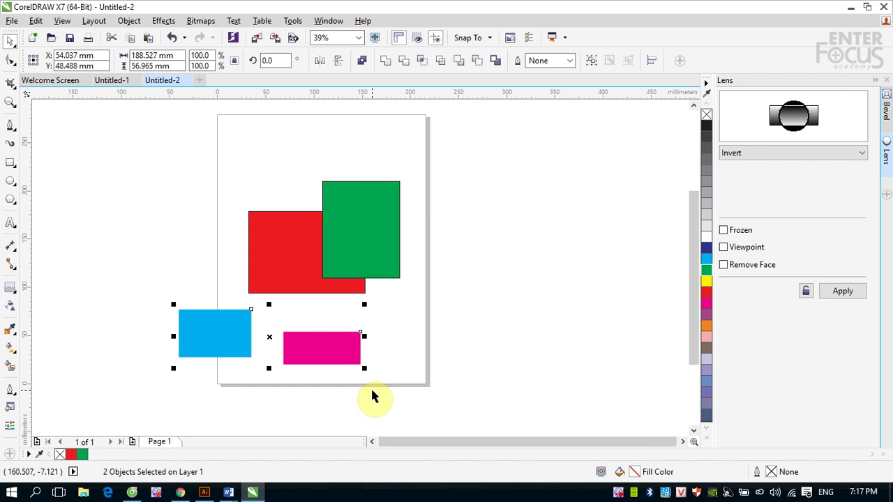
key(Delete)
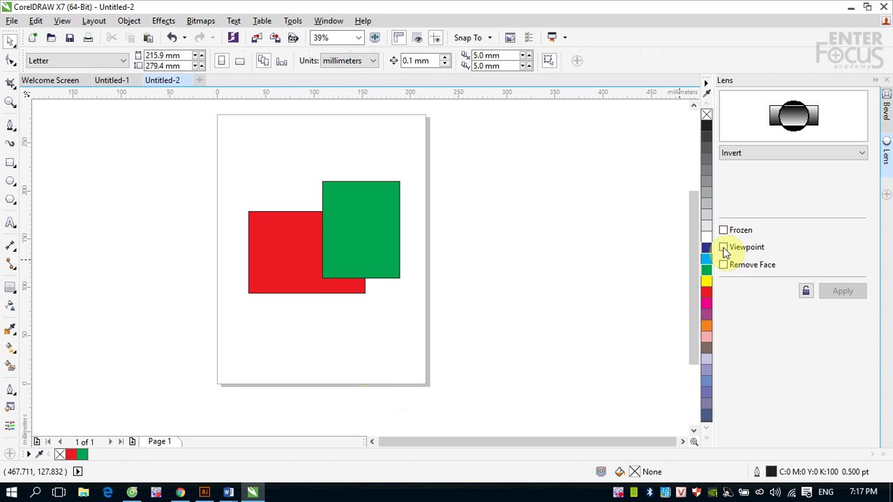
- Draw an unfilled ellipse about 127 × 118 mm overlapping the lower right part of the red and green rectangles
click(10, 165)
click(10, 180)
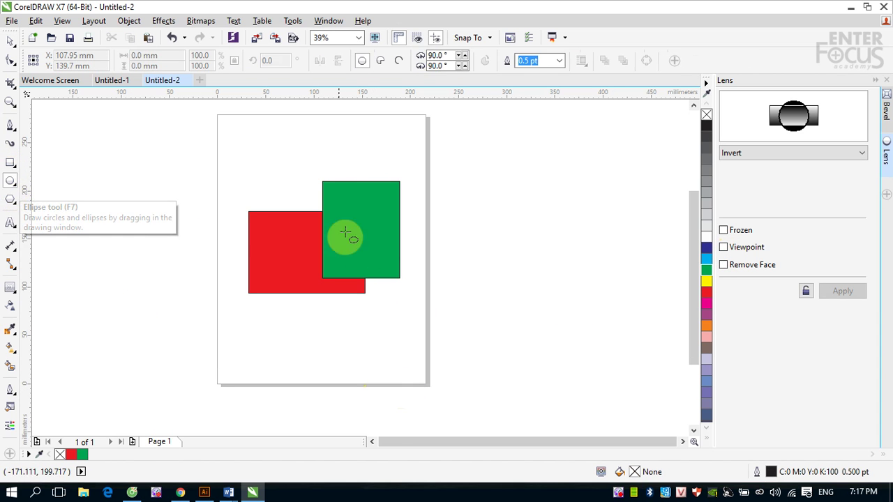
drag(298, 227, 429, 351)
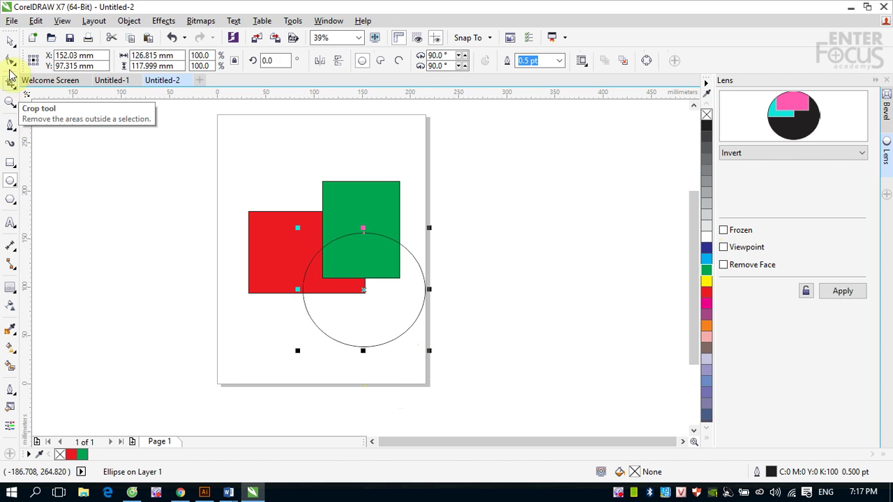
click(10, 40)
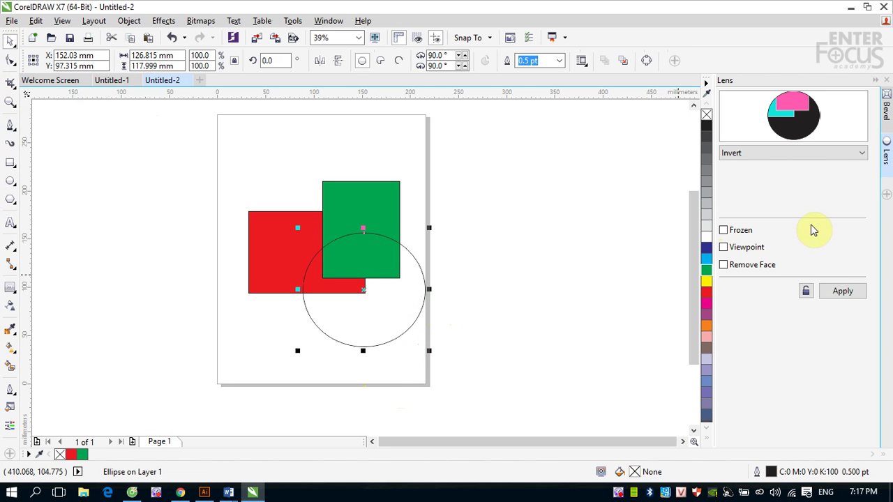
- Apply a Fish Eye lens to the ellipse
click(861, 155)
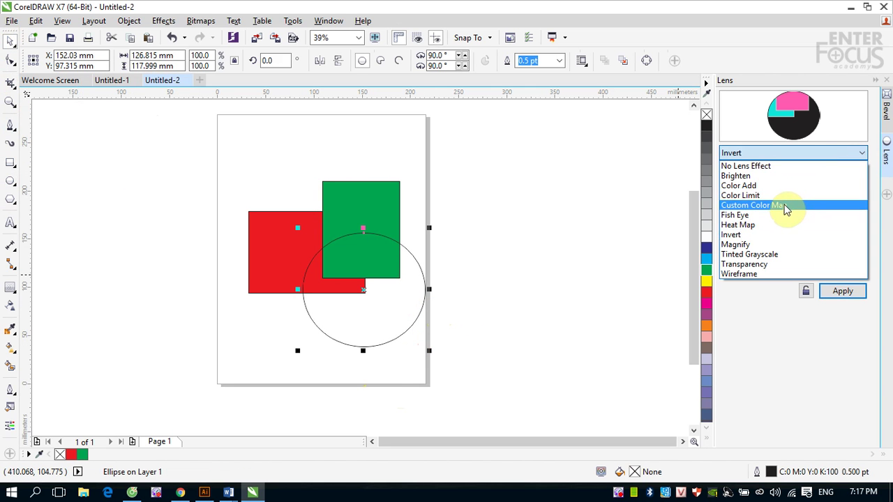
click(762, 215)
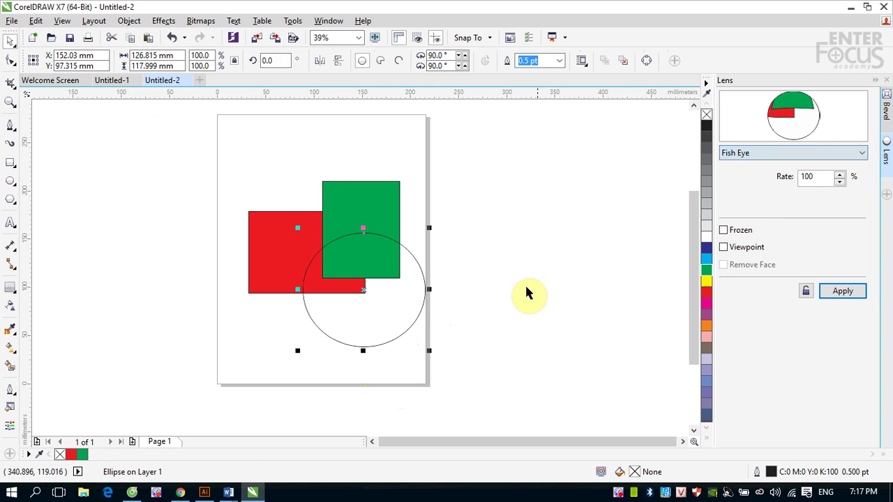
click(848, 294)
click(362, 287)
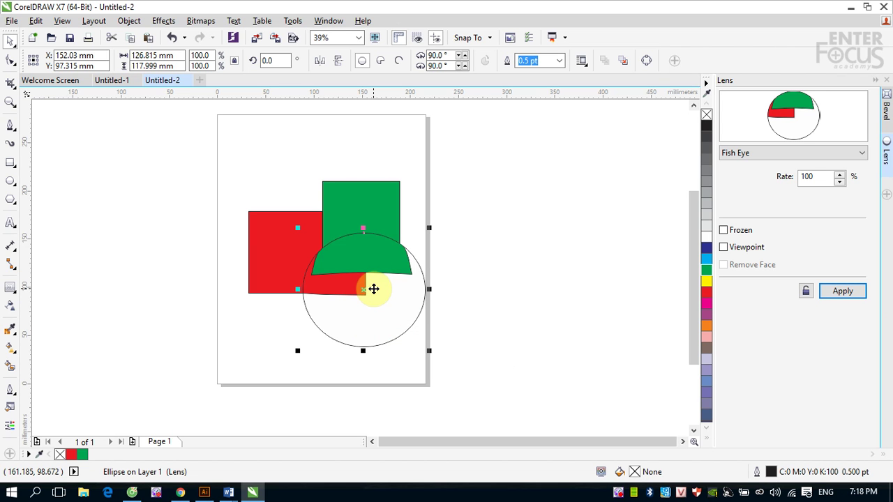
- Turn on Viewpoint for the Fish Eye lens, move the viewpoint to the right of the ellipse's centre and apply it
click(723, 248)
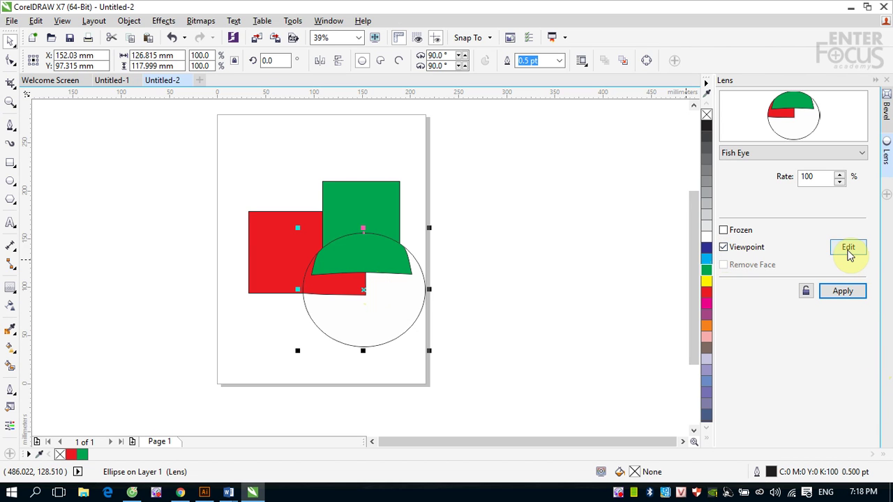
click(848, 249)
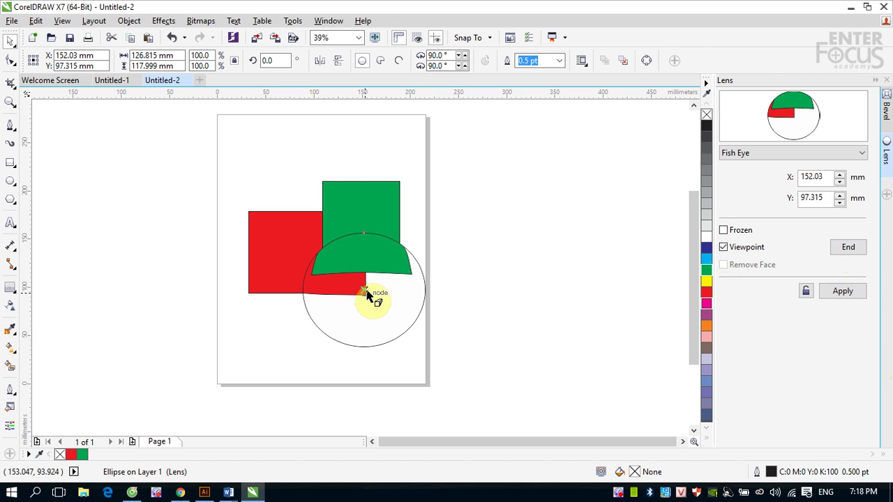
drag(366, 291, 394, 288)
key(Return)
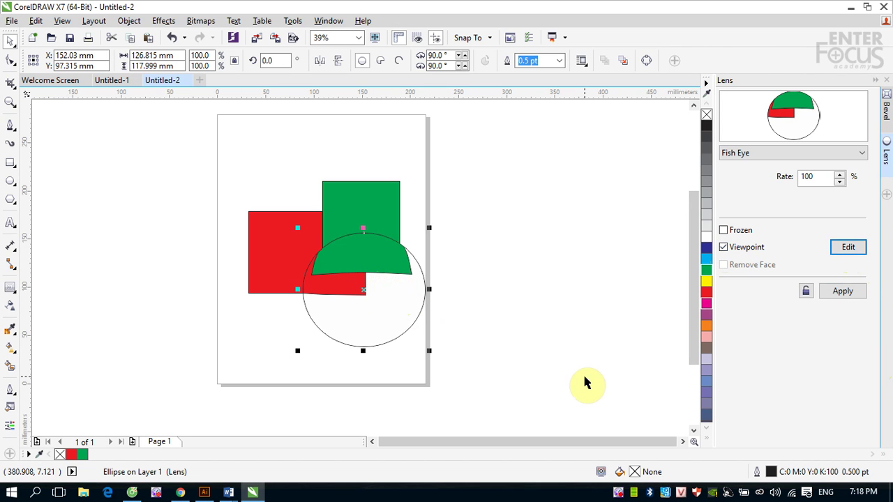
click(837, 294)
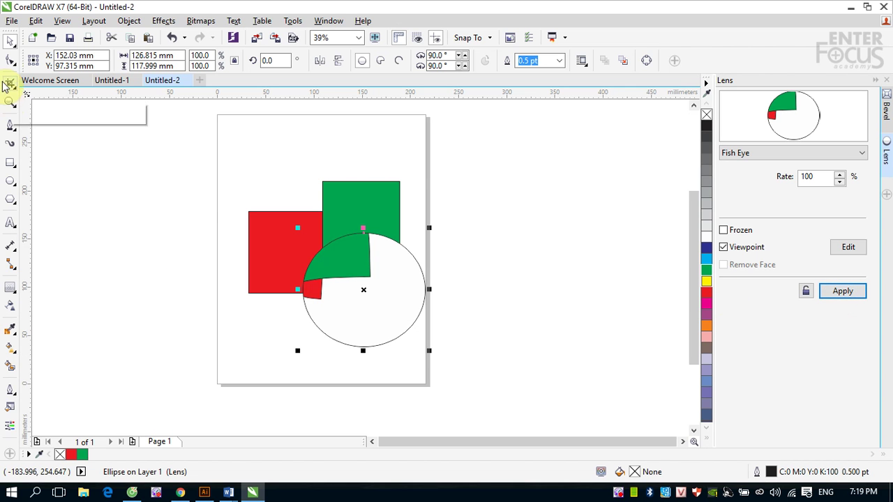
- Delete the lens ellipse with both rectangles and set the page to landscape orientation
drag(253, 183, 491, 380)
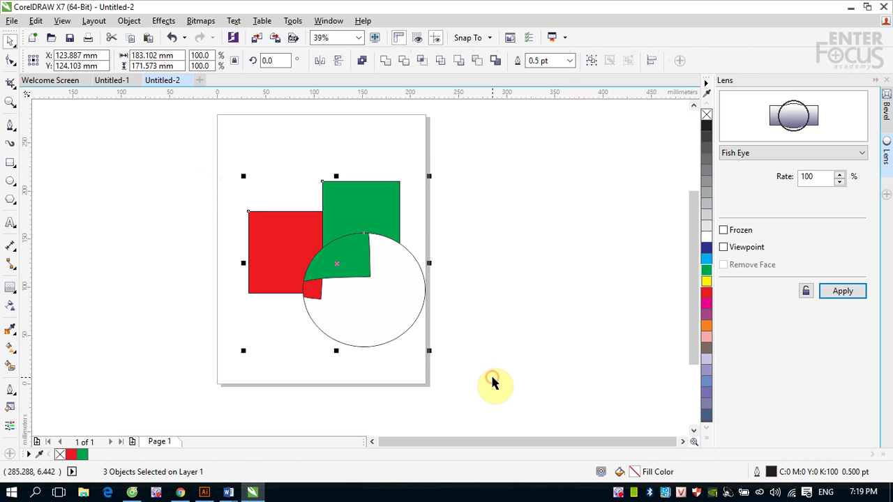
key(Delete)
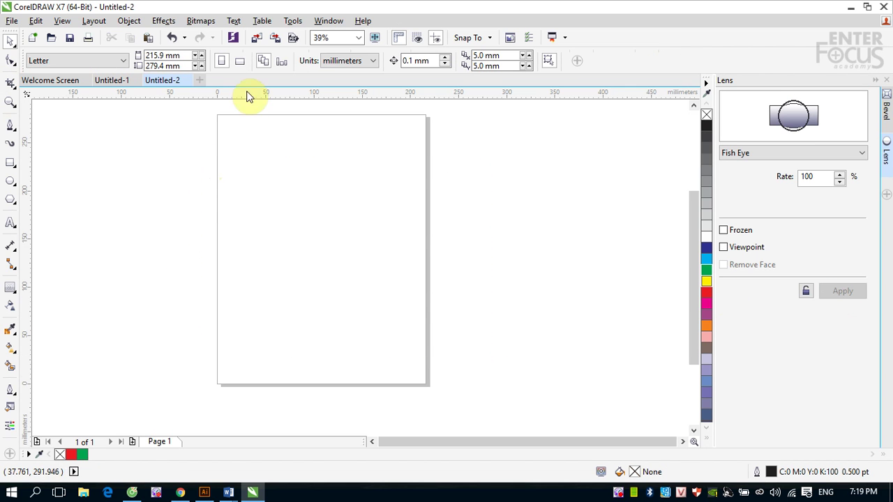
click(239, 61)
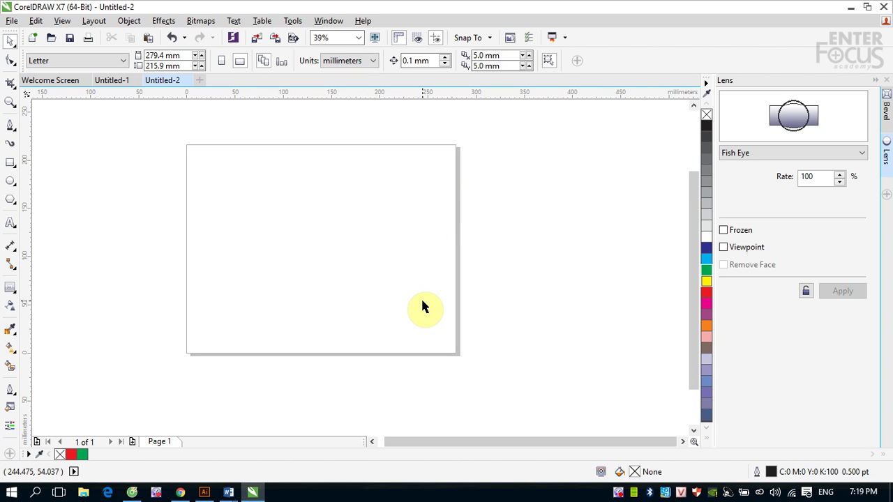
- Draw a six-sided polygon about 20 × 23 mm near the middle of the page
key(z)
drag(175, 140, 462, 365)
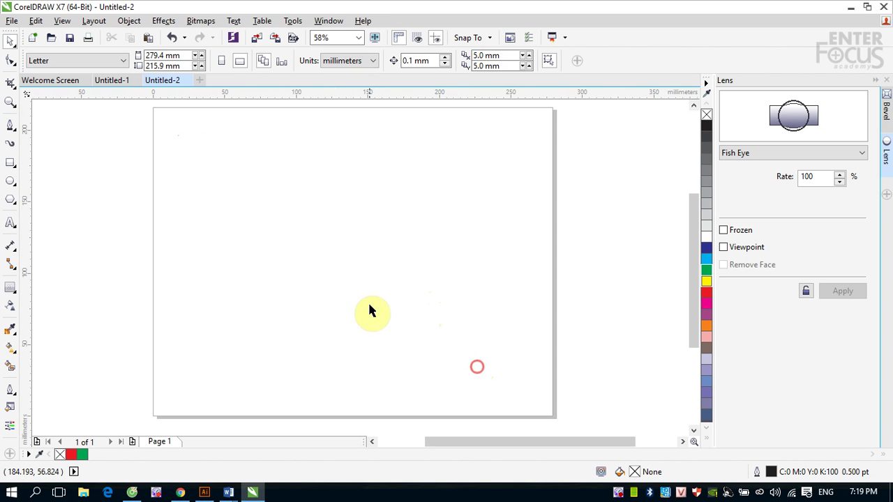
click(10, 201)
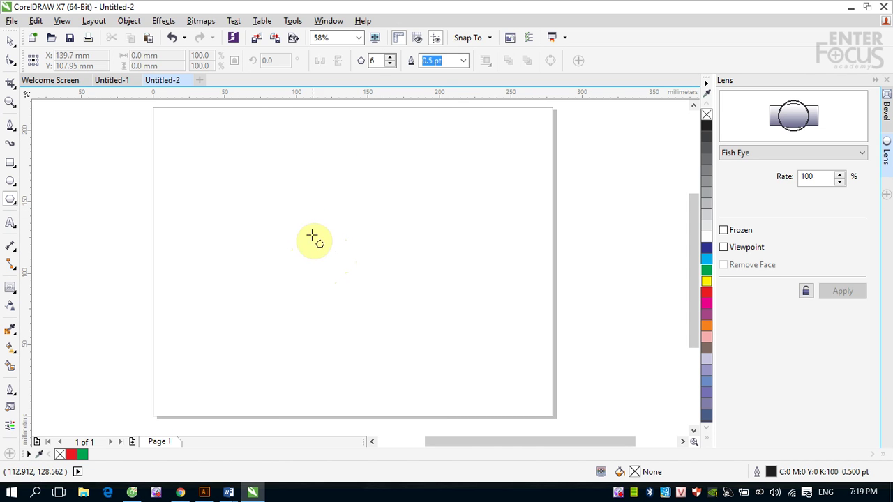
drag(322, 243, 357, 277)
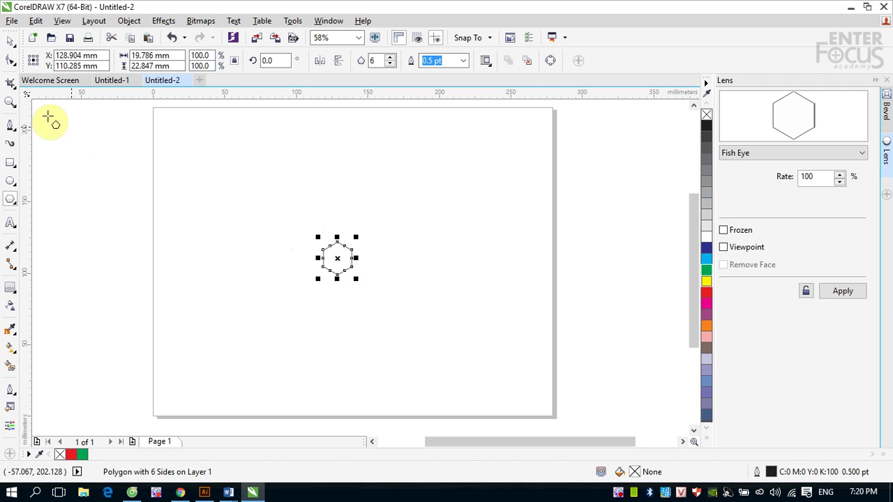
click(10, 46)
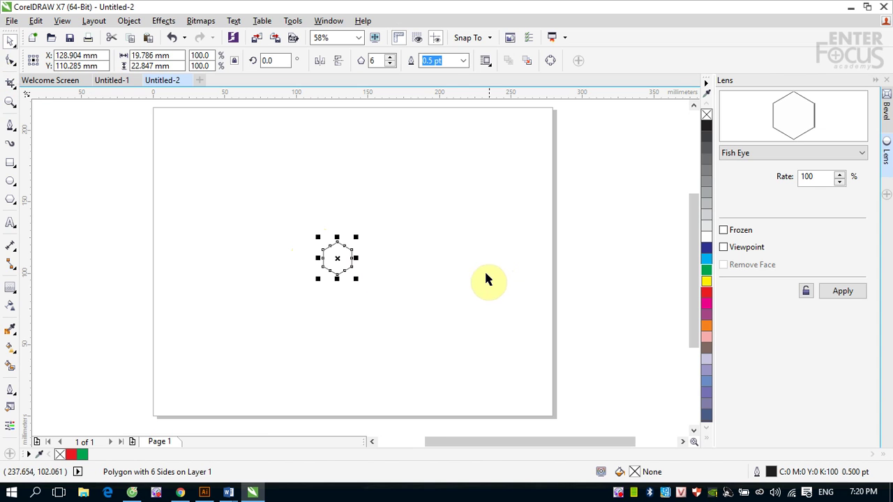
- Mirror a copy of the hexagon against its right side and repeat the duplication to build a row of 12 hexagons
key(z)
drag(287, 222, 410, 305)
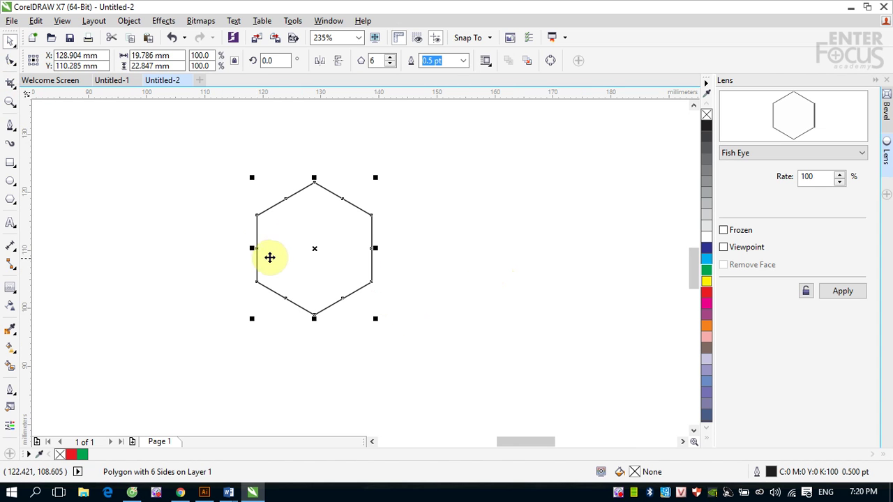
drag(251, 248, 393, 273)
scroll(387, 276, down, 5)
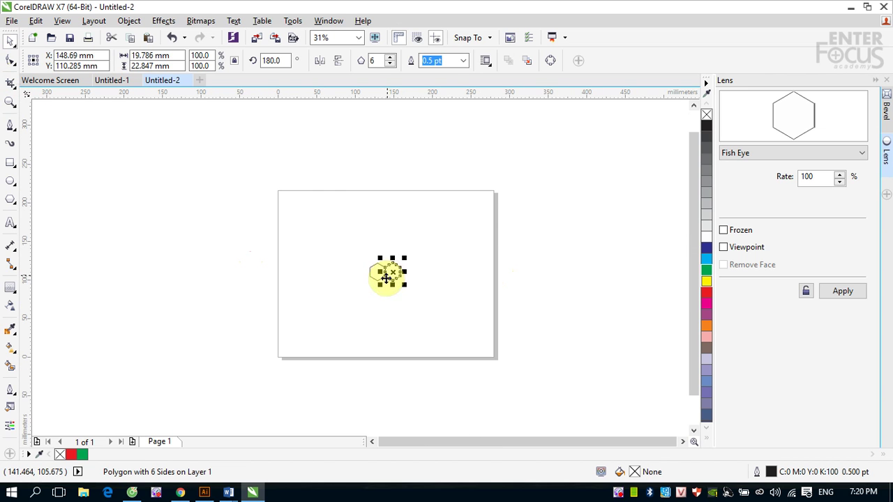
key(ctrl+r)
key(ctrl+r)
key(ctrl+r)
key(ctrl+r)
key(ctrl+r)
key(ctrl+r)
key(ctrl+r)
key(ctrl+r)
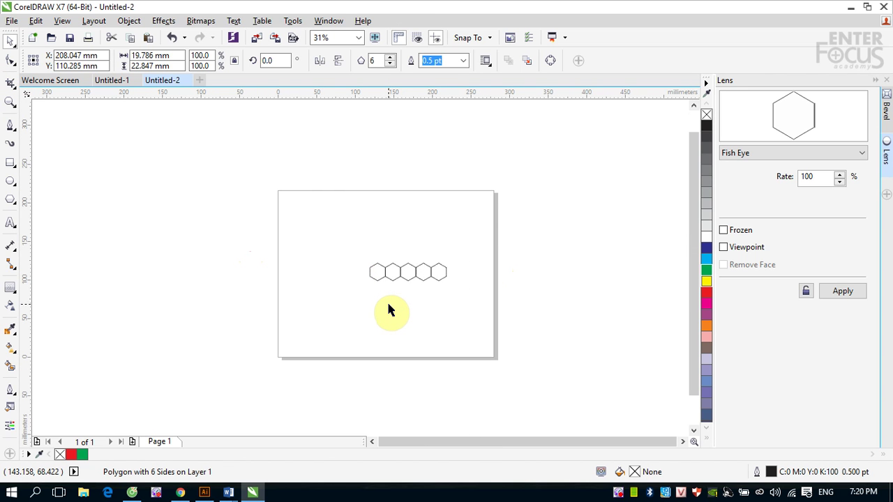
key(ctrl+r)
key(ctrl+r)
- Move the whole hexagon row left and slightly up so that it fits within the page
drag(341, 251, 559, 298)
drag(464, 274, 399, 264)
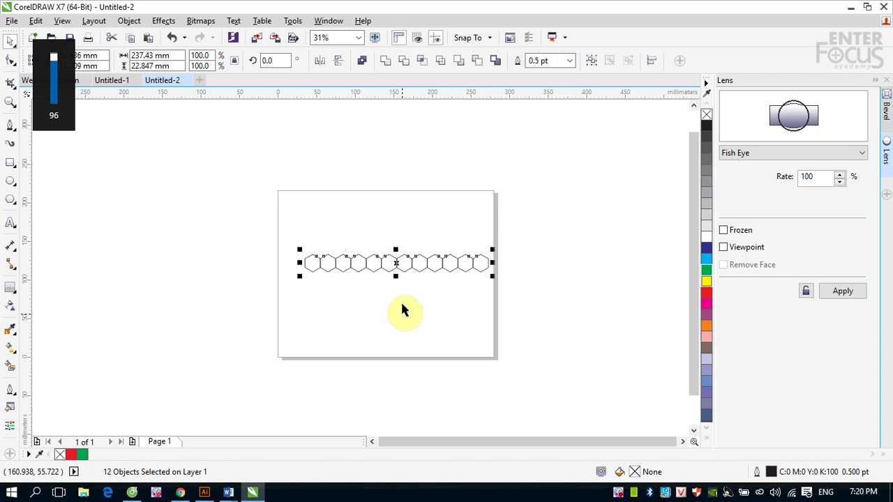
click(311, 218)
- Copy the hexagon row downward twice, offsetting the second row by half a hexagon, to form three interlocking rows
key(z)
drag(246, 219, 551, 324)
drag(114, 206, 577, 333)
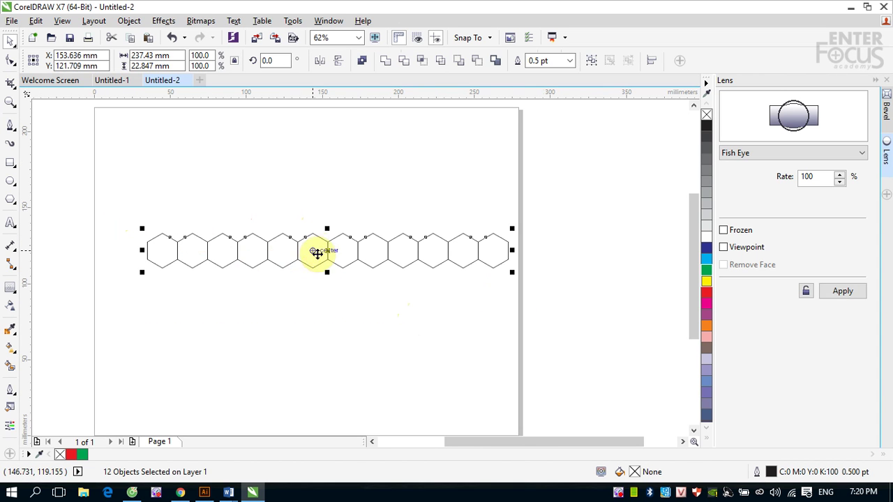
drag(327, 249, 313, 279)
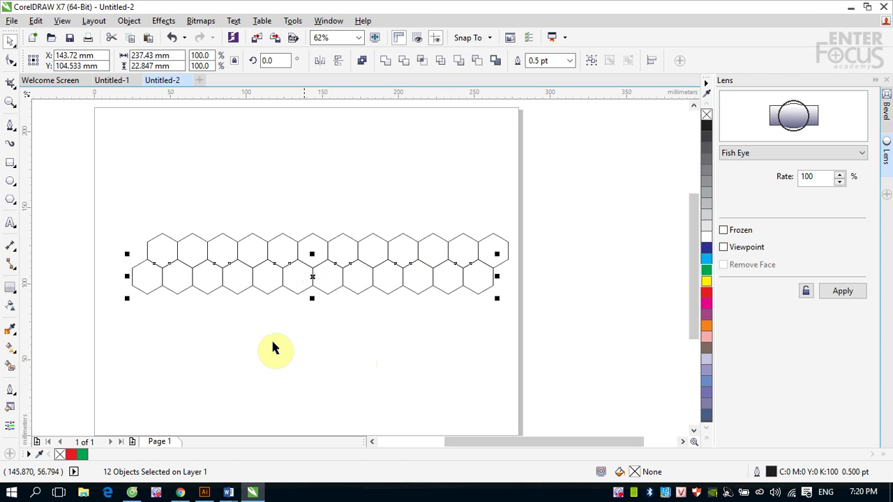
drag(120, 205, 522, 277)
drag(329, 249, 328, 302)
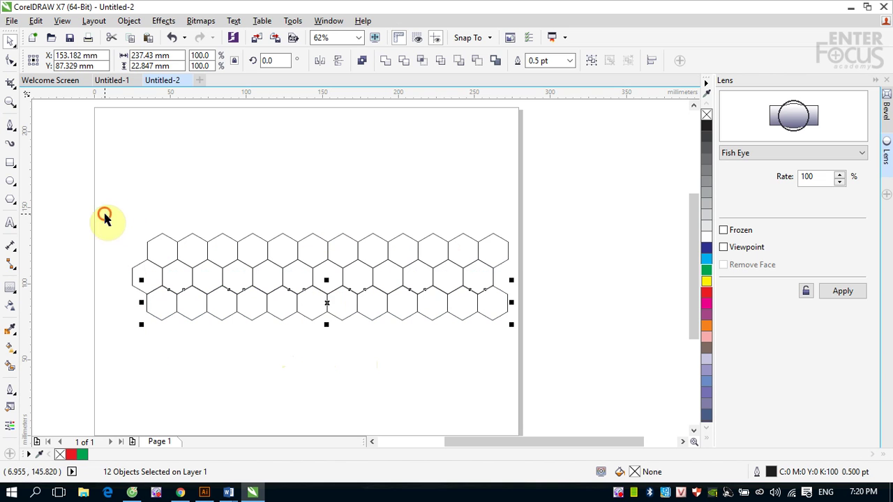
- Copy the three hexagon rows directly below, interlocked with them, to complete a six-row honeycomb
drag(105, 218, 534, 357)
drag(319, 274, 334, 353)
click(599, 286)
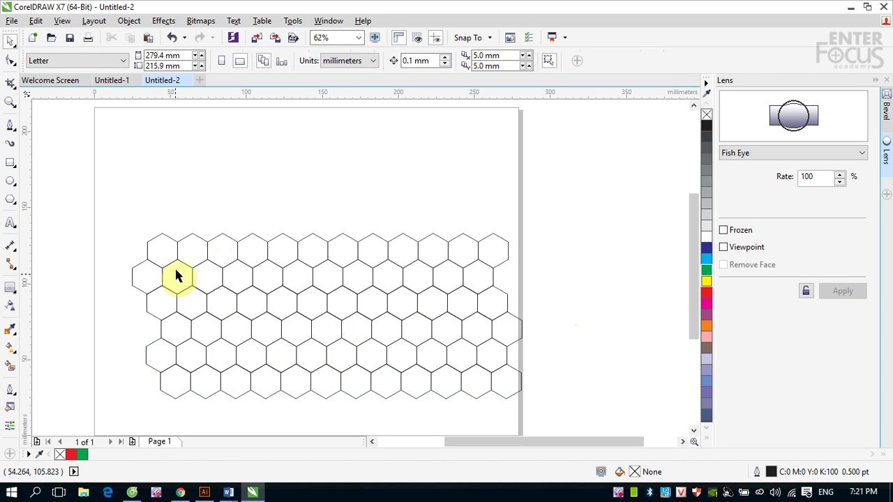
- Fill all the honeycomb hexagons with yellow
click(114, 216)
drag(117, 222, 558, 401)
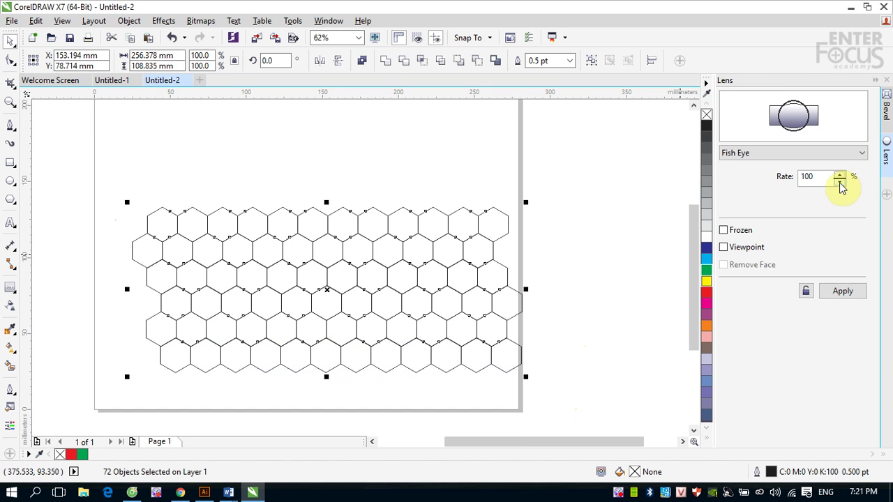
click(706, 282)
click(584, 212)
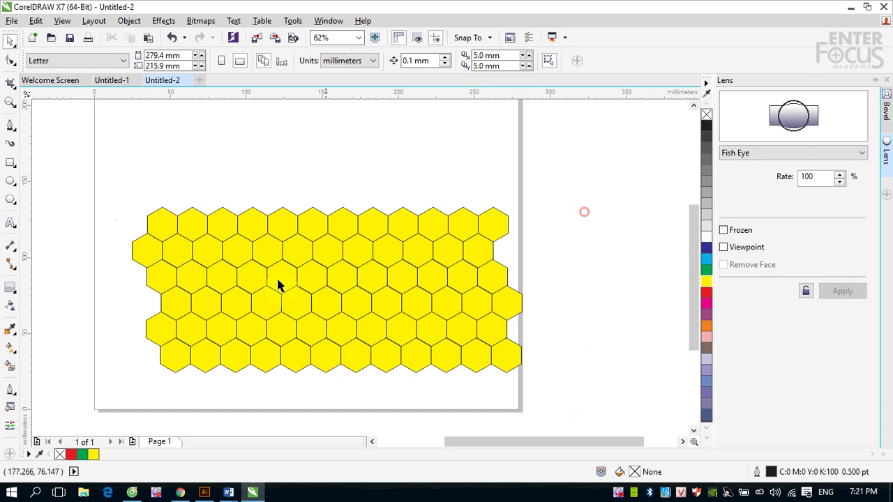
- Fill every other hexagon in the honeycomb's second row with black, starting from the second one
click(172, 260)
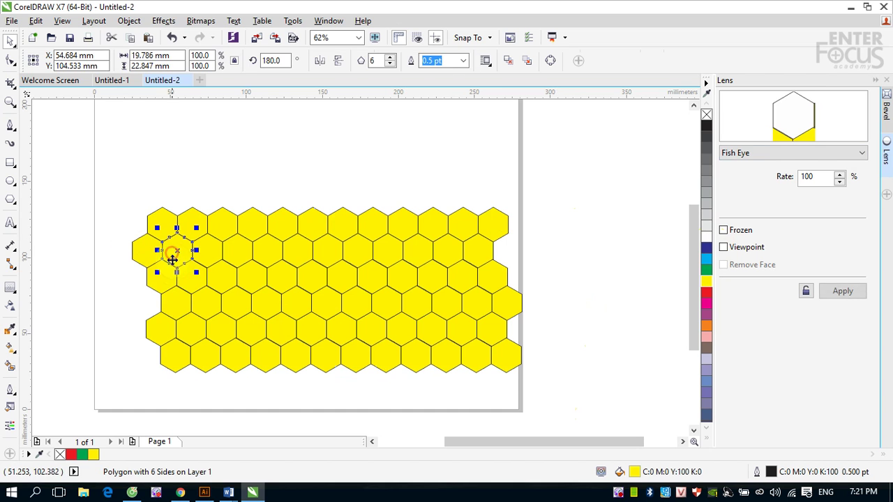
shift+click(237, 257)
shift+click(298, 258)
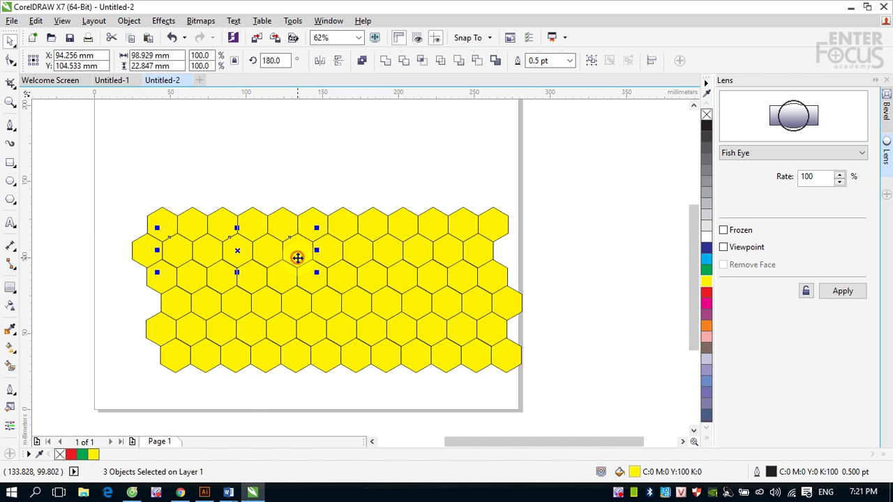
shift+click(358, 251)
shift+click(423, 258)
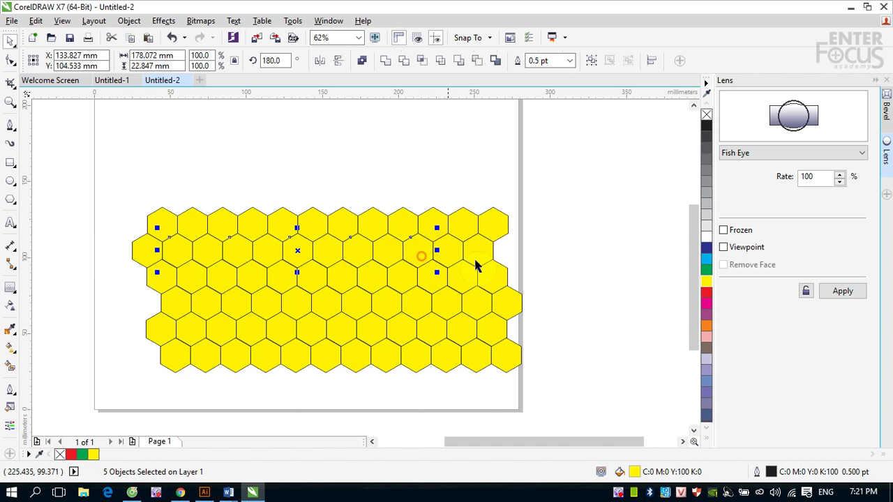
shift+click(481, 262)
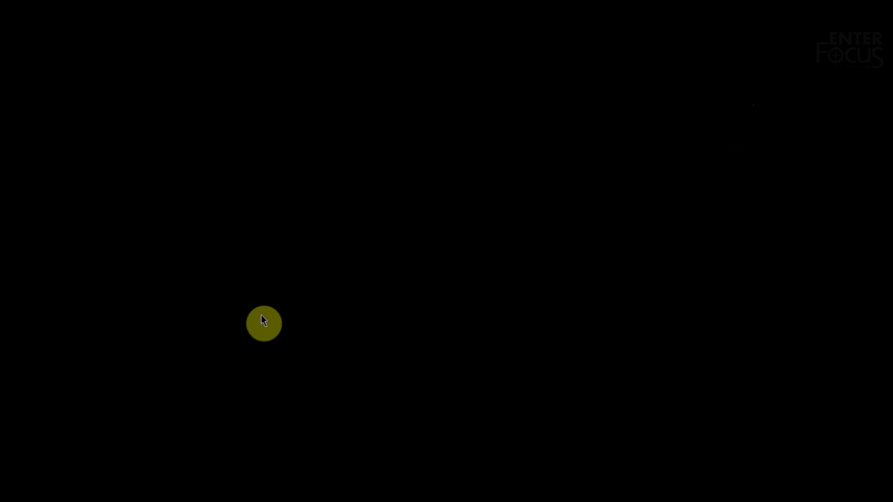
- Fill every other hexagon in the honeycomb's fourth row with black, starting from the first one
click(233, 309)
click(417, 307)
click(460, 254)
click(562, 282)
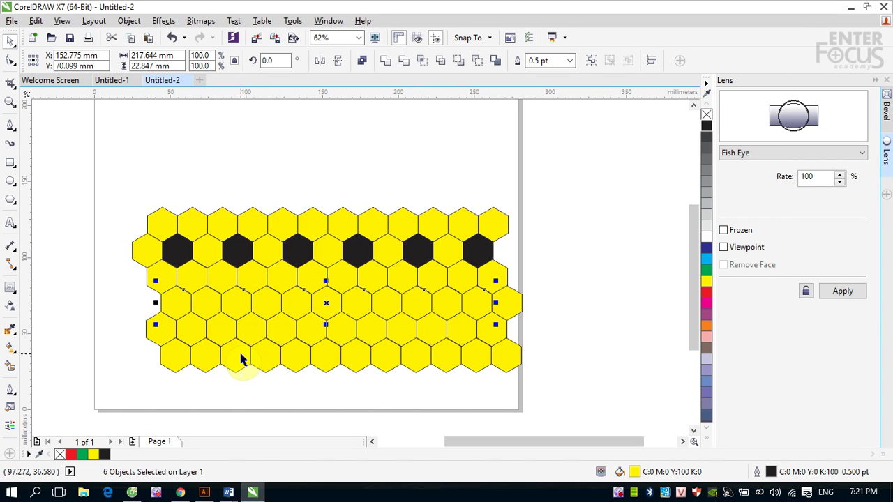
click(706, 125)
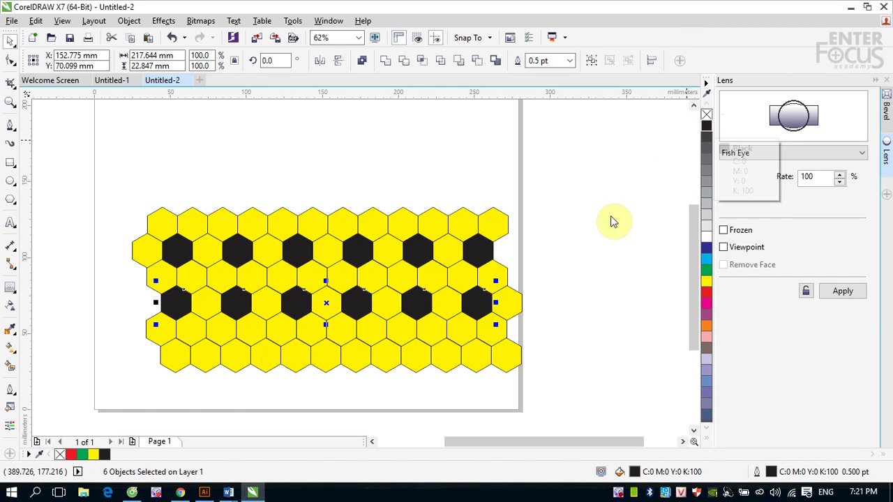
click(600, 269)
- Fill every other hexagon in the honeycomb's bottom row with black, starting from the first one
click(180, 363)
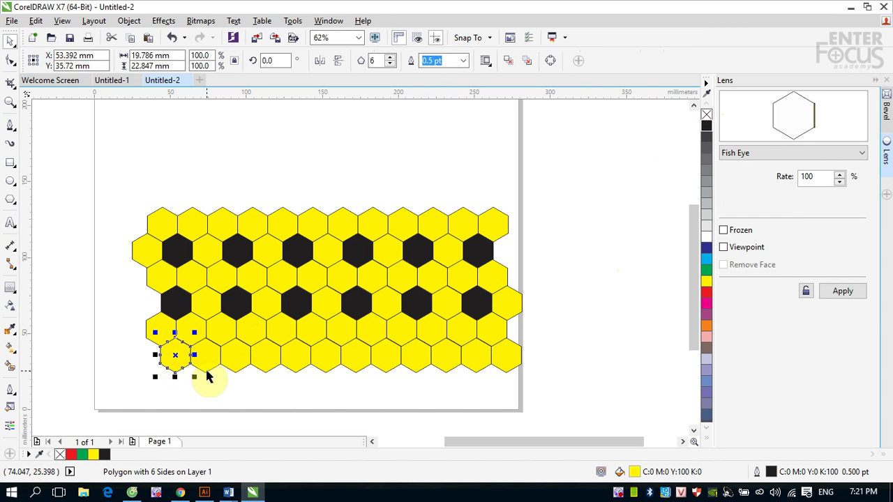
shift+click(230, 365)
shift+click(297, 362)
shift+click(354, 361)
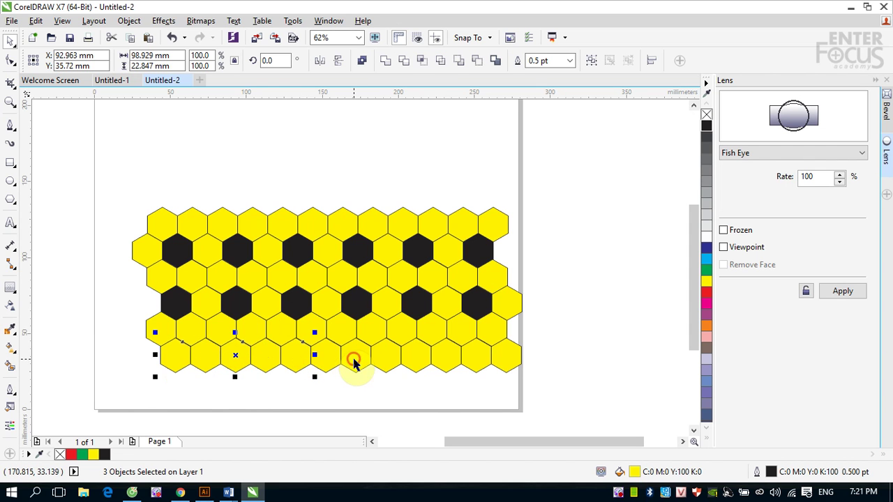
shift+click(411, 362)
shift+click(474, 362)
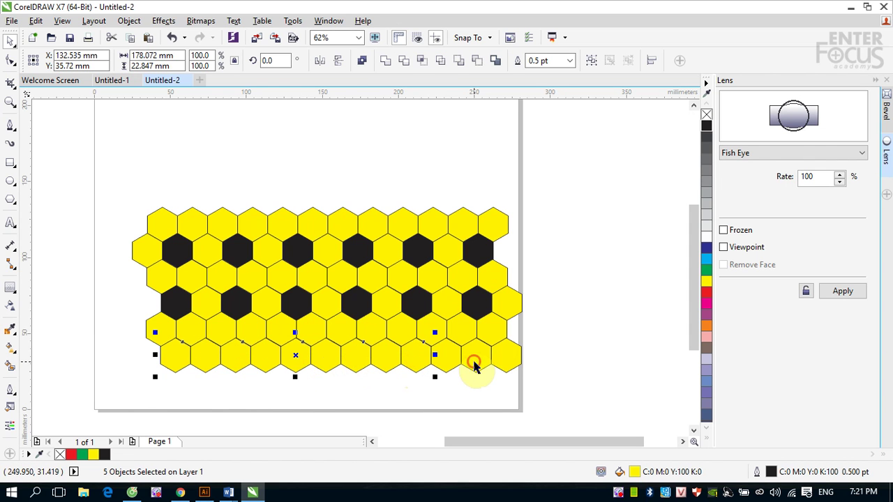
click(707, 126)
click(624, 240)
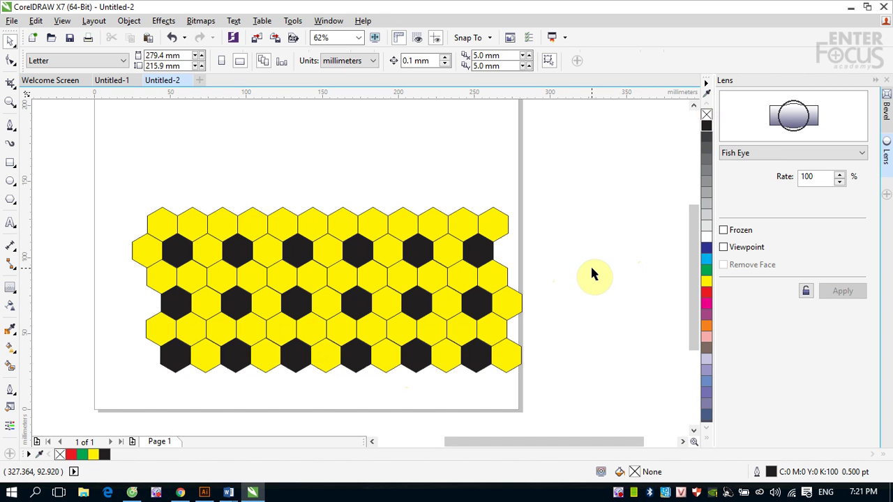
- Draw an unfilled circle about 78 mm in diameter over the left half of the honeycomb's lower rows
click(10, 182)
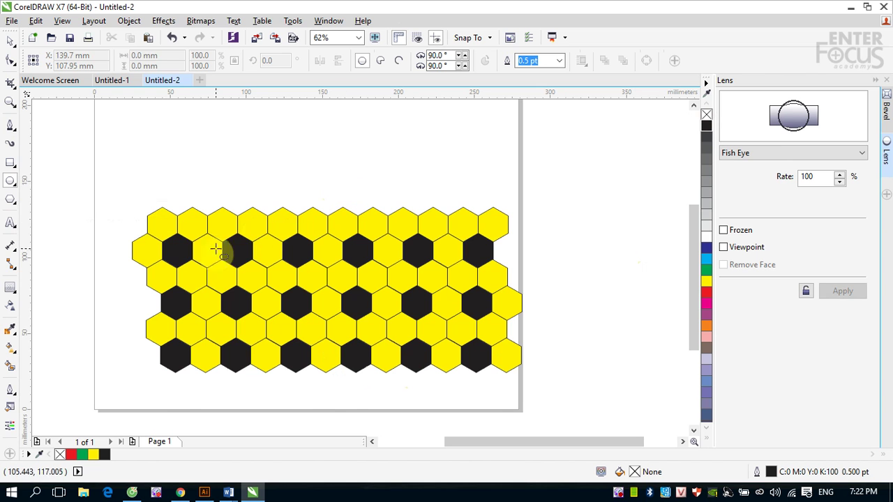
drag(201, 239, 311, 306)
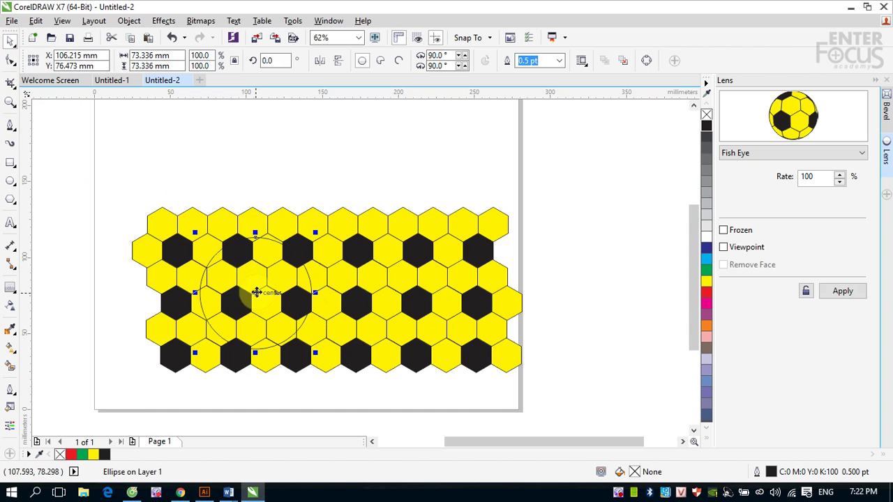
mouse_move(255, 293)
mouse_down()
mouse_move(242, 294)
mouse_move(256, 304)
mouse_up()
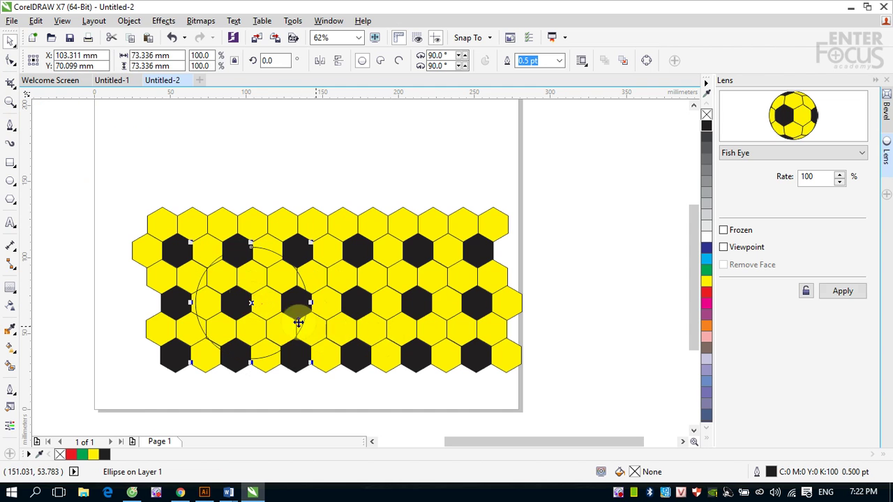
drag(191, 243, 182, 236)
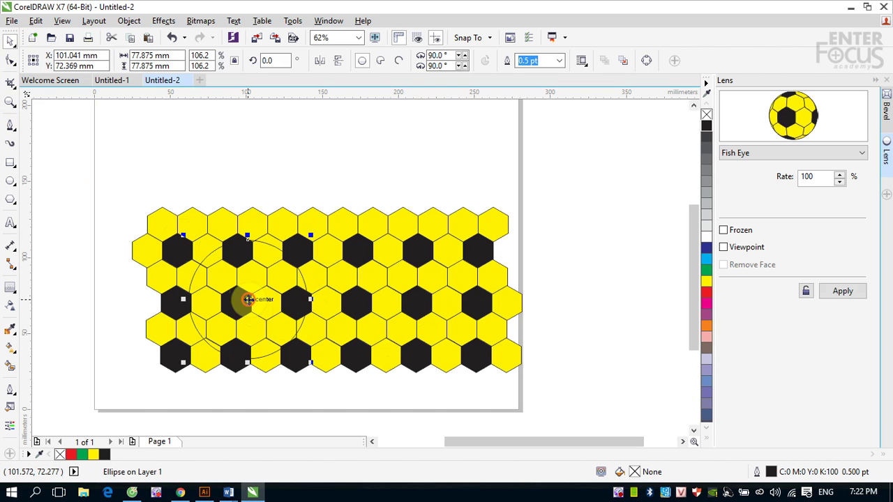
drag(249, 299, 256, 314)
key(Escape)
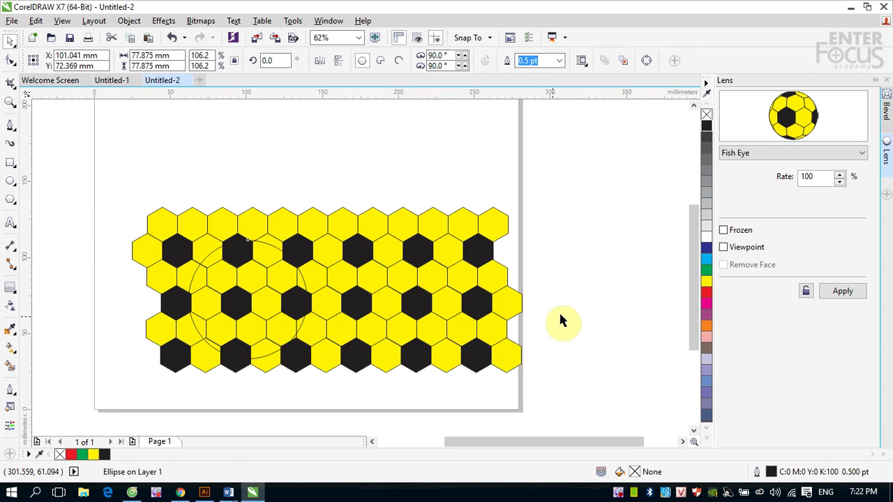
click(290, 164)
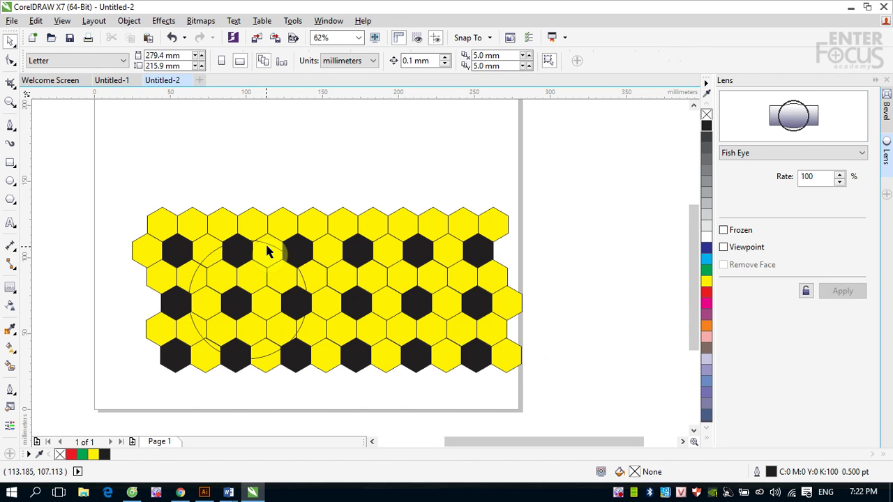
- Apply a frozen Fish Eye lens at a 100% rate to the circle and move the resulting ball off the honeycomb
click(267, 251)
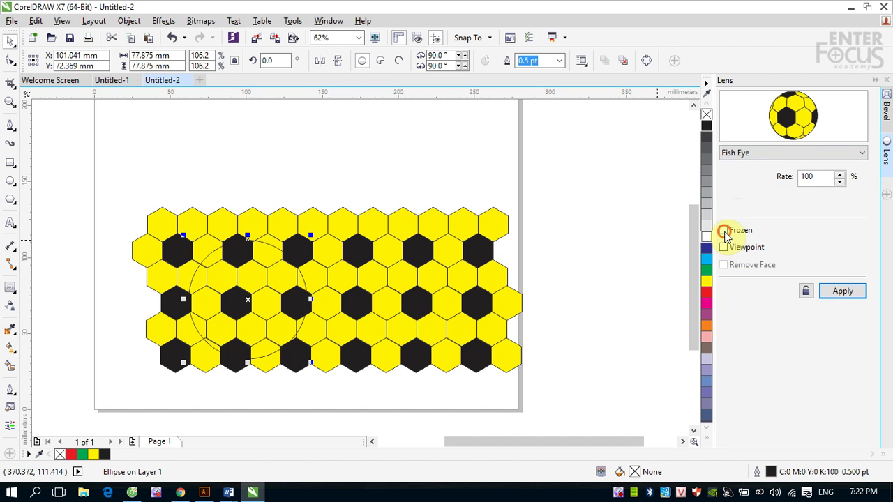
click(848, 294)
click(845, 294)
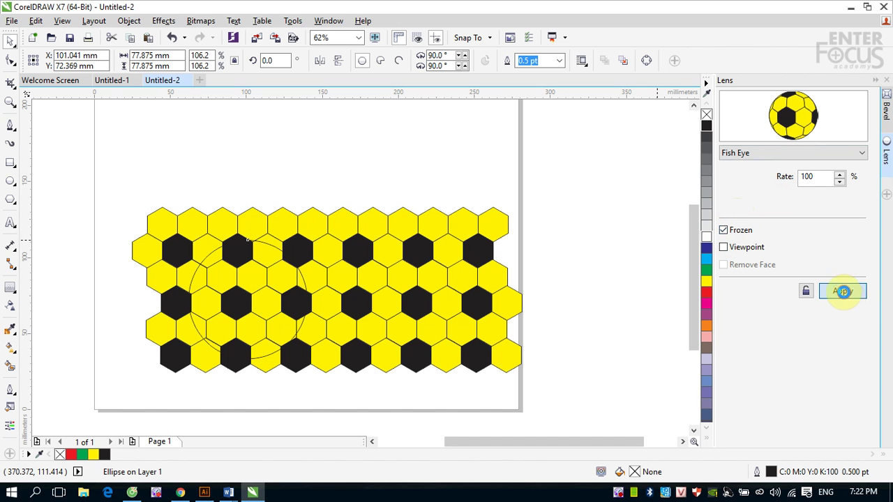
drag(248, 300, 604, 228)
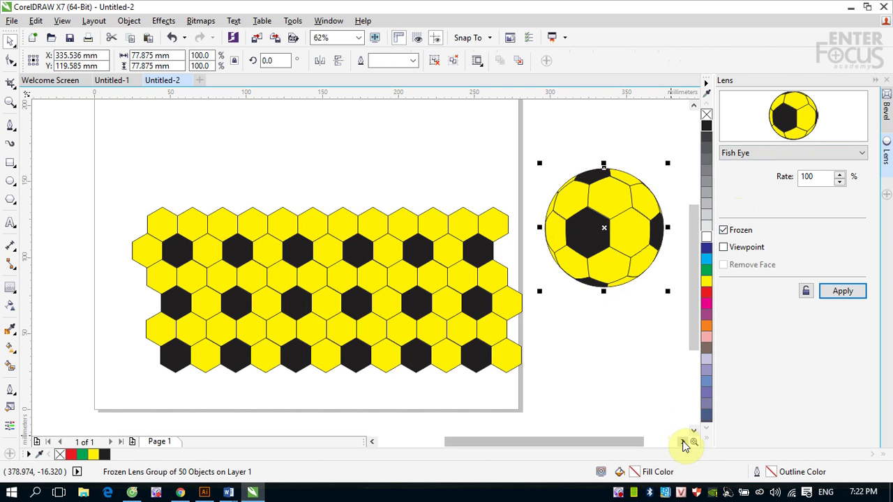
- Move the whole honeycomb well off the page and place the ball on the page
click(683, 442)
drag(54, 196, 455, 395)
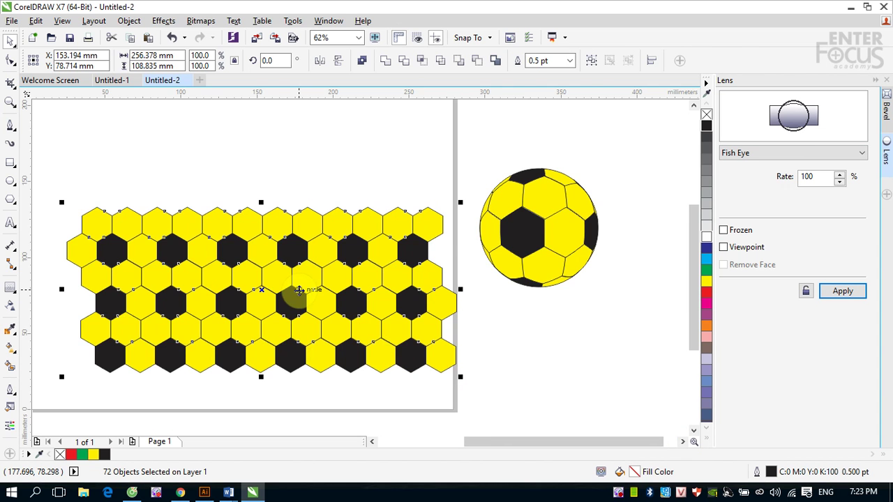
scroll(299, 290, down, 4)
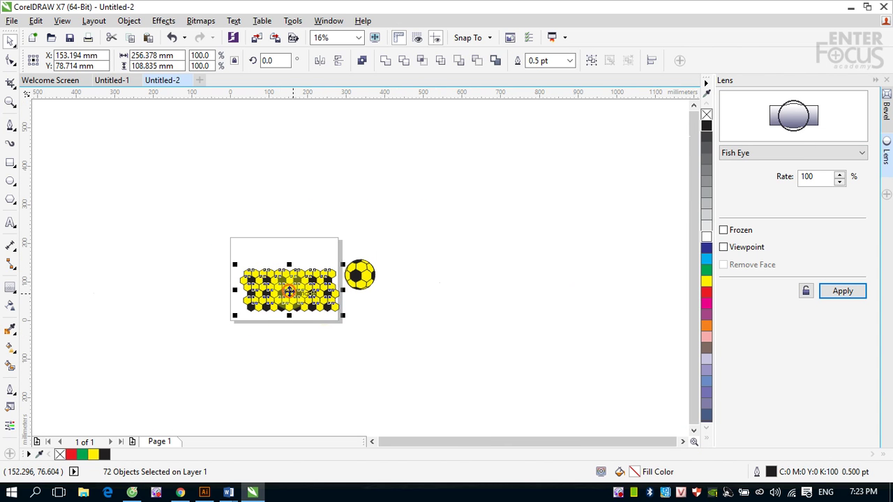
drag(289, 291, 594, 395)
drag(325, 251, 404, 307)
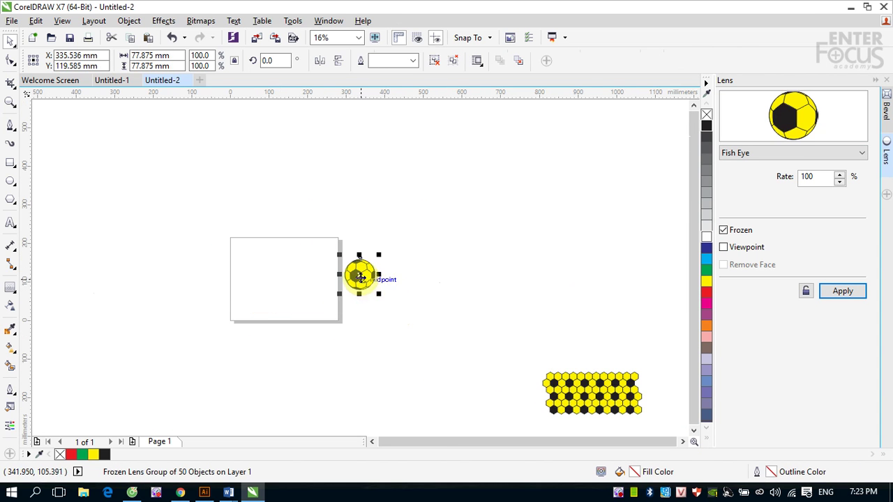
drag(359, 277, 345, 309)
key(z)
click(527, 243)
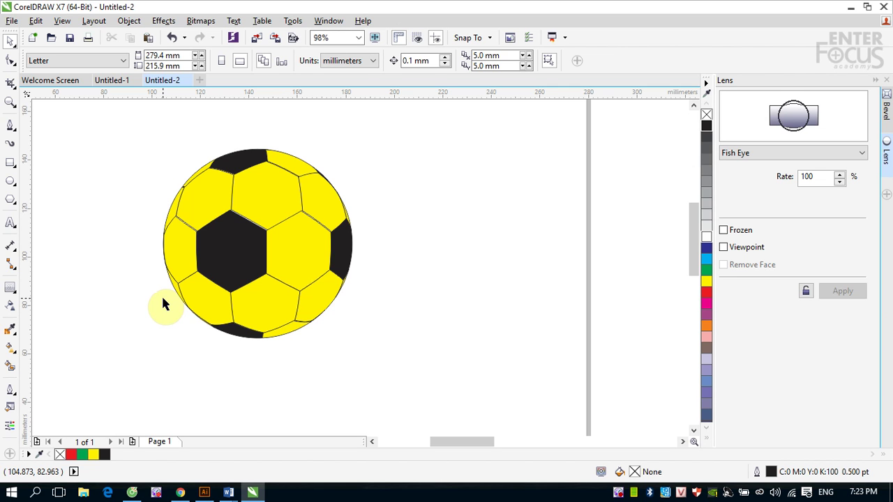
- Draw a second circle beside the ball and set its width and height to 77.875 mm to match the ball
click(265, 193)
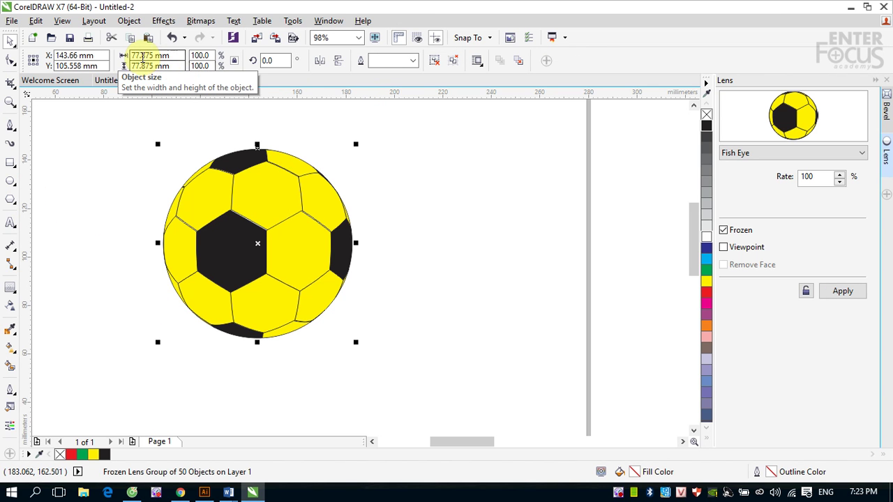
click(142, 56)
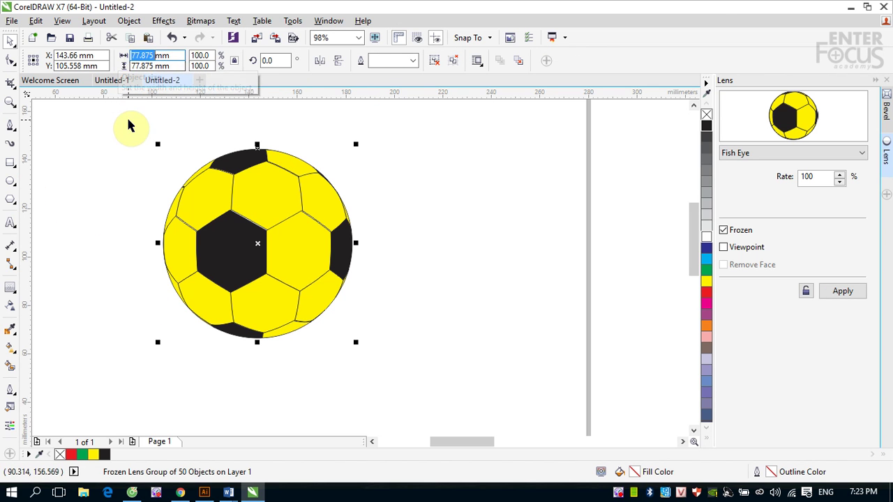
click(507, 257)
click(9, 181)
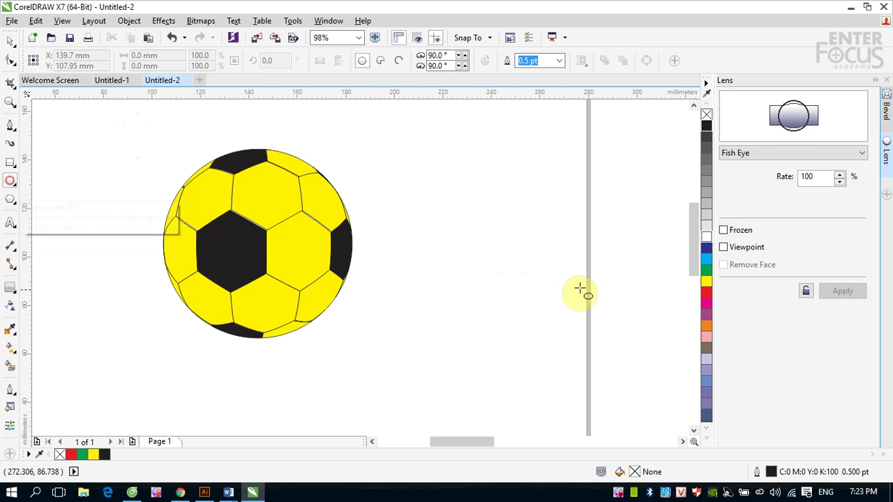
mouse_move(435, 203)
mouse_down()
mouse_move(572, 325)
mouse_move(576, 343)
mouse_up()
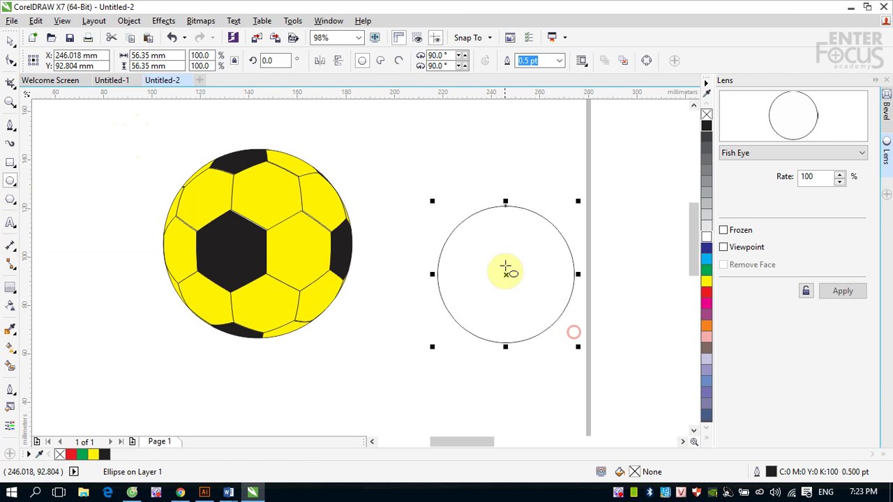
double_click(132, 55)
text(77.875)
key(Return)
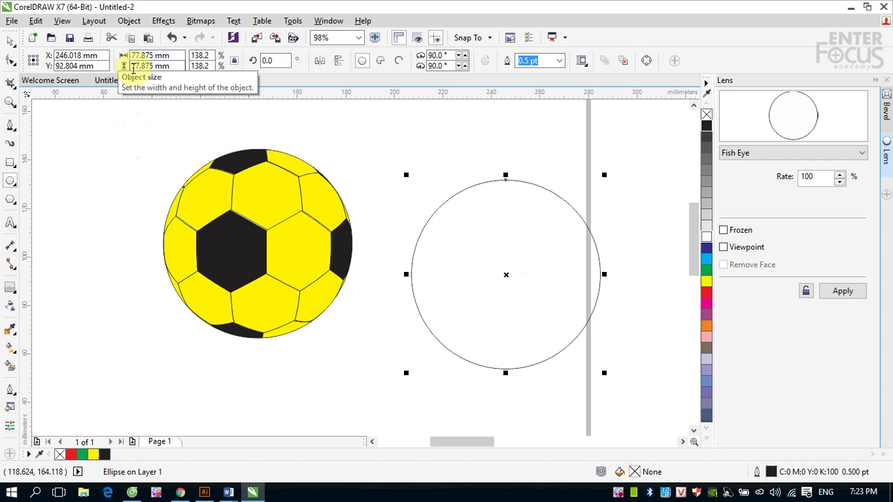
click(10, 40)
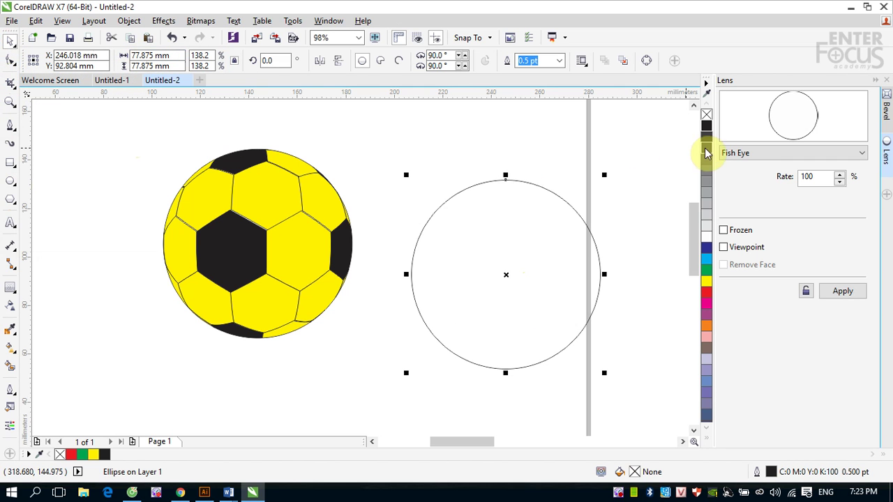
- Fill the second circle with black and align it centrally over the ball, both horizontally and vertically
click(706, 125)
click(523, 277)
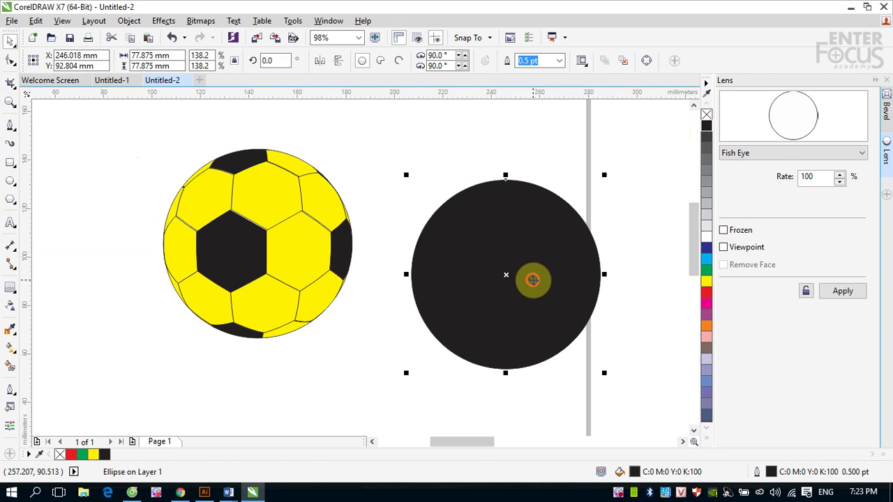
drag(93, 113, 620, 391)
key(c)
key(e)
click(516, 286)
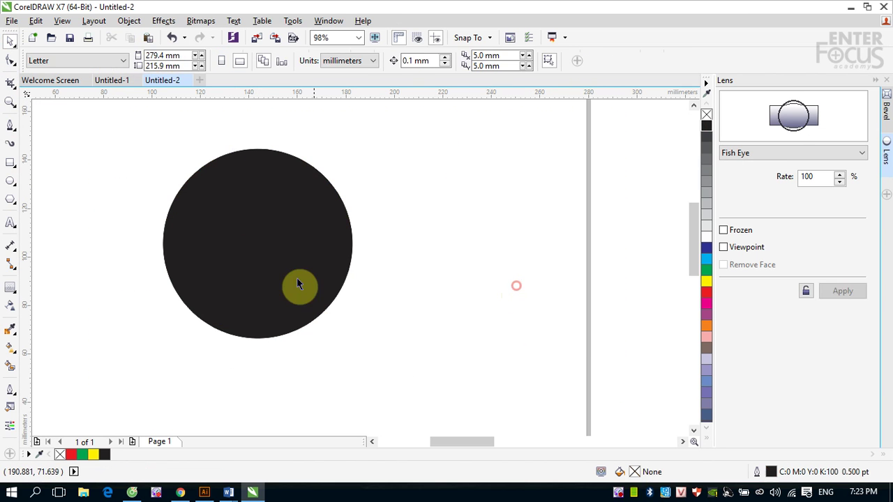
- Apply a linear gradient transparency to the black circle, shading the ball from its dark lower edge to its clear upper-left edge
click(273, 249)
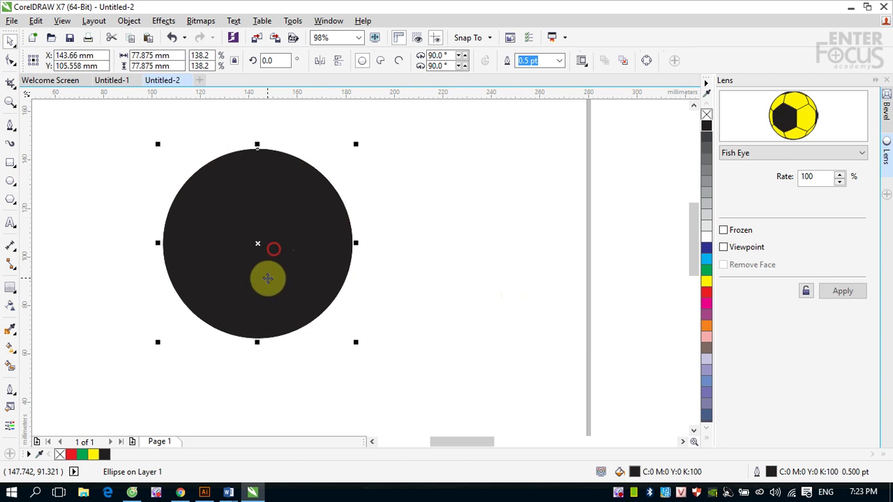
click(9, 305)
drag(218, 199, 293, 287)
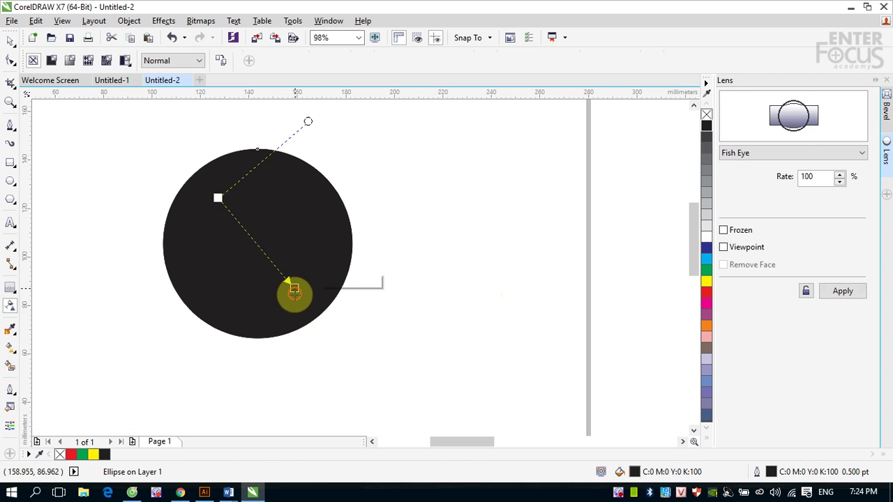
drag(218, 198, 343, 336)
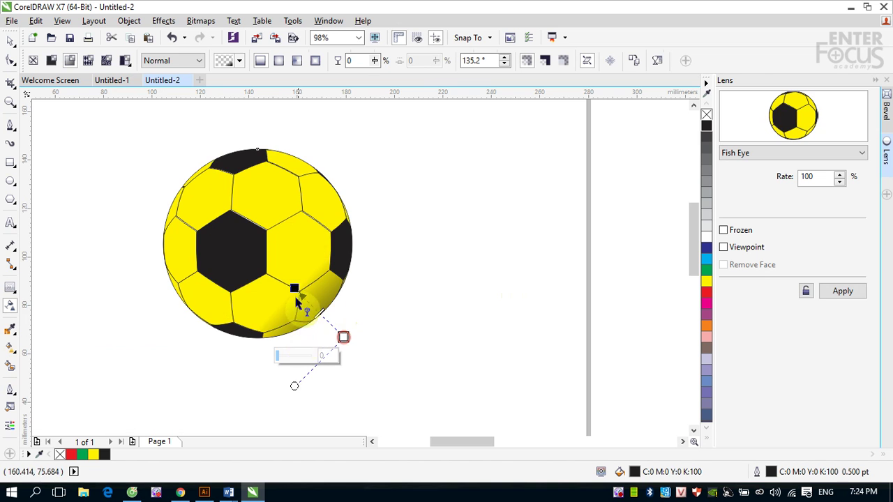
drag(297, 291, 221, 170)
drag(342, 336, 287, 333)
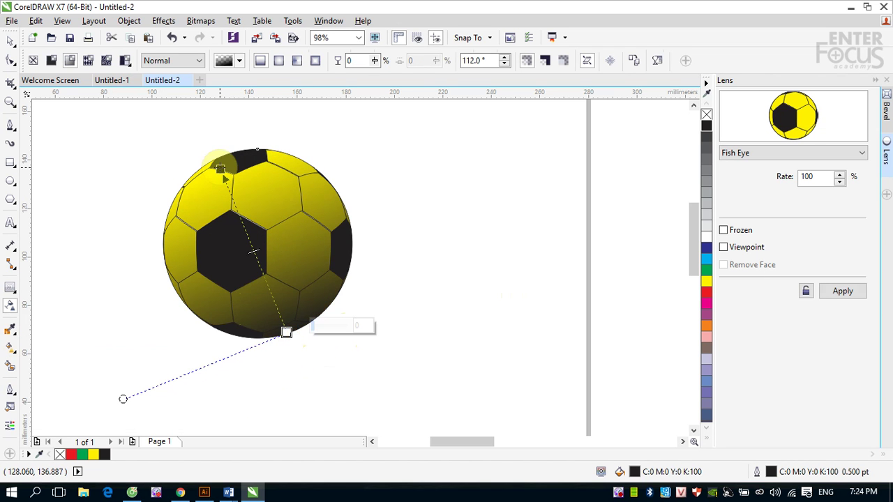
- Stretch the transparency gradient to the ball's upper edge, set its lower node to 31% transparency and shift its midpoint below the ball's centre
drag(221, 169, 221, 155)
drag(249, 211, 287, 314)
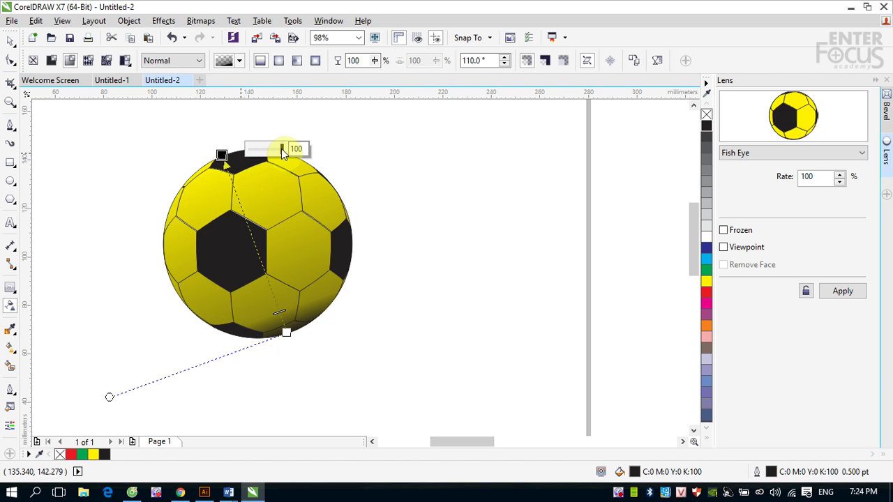
drag(281, 148, 273, 195)
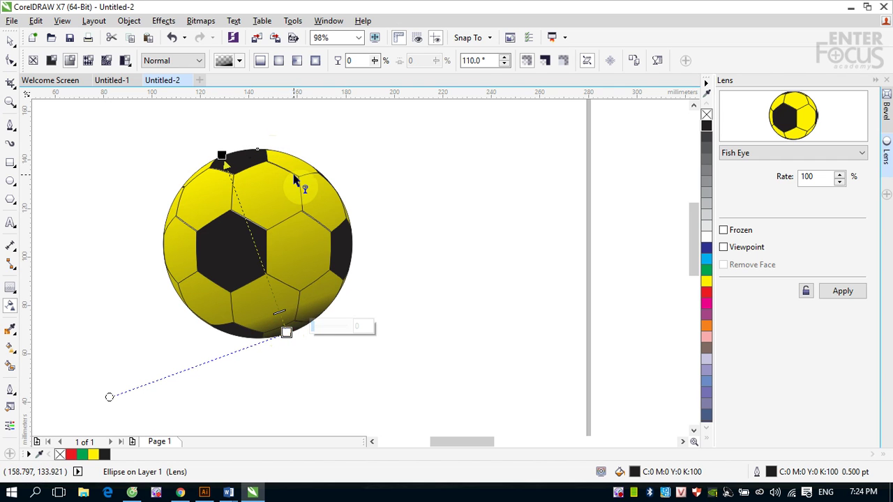
drag(313, 328, 324, 327)
drag(271, 300, 268, 287)
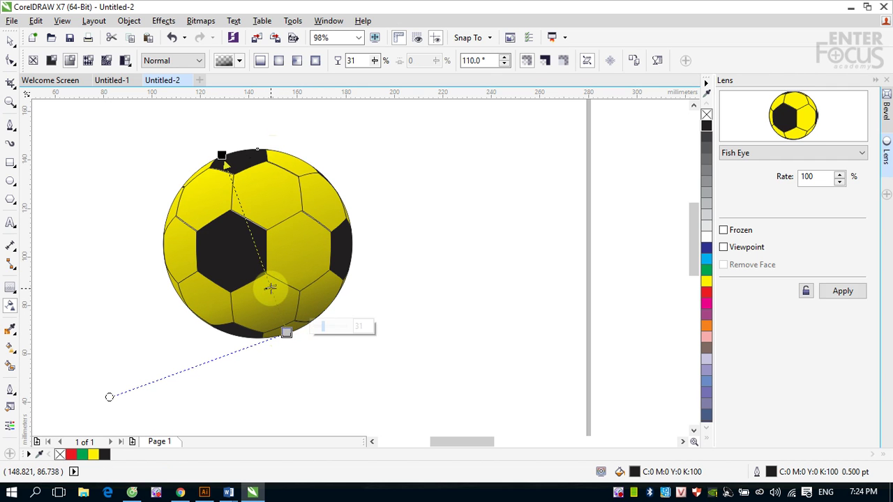
drag(270, 286, 265, 273)
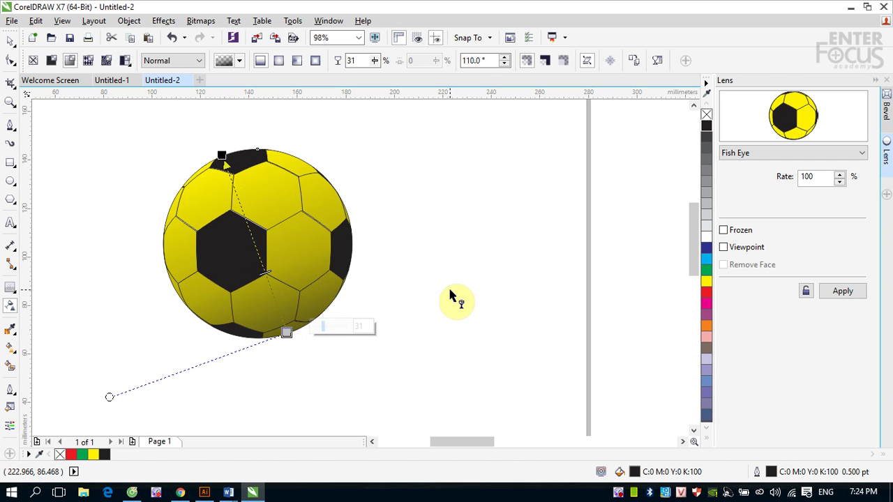
click(10, 40)
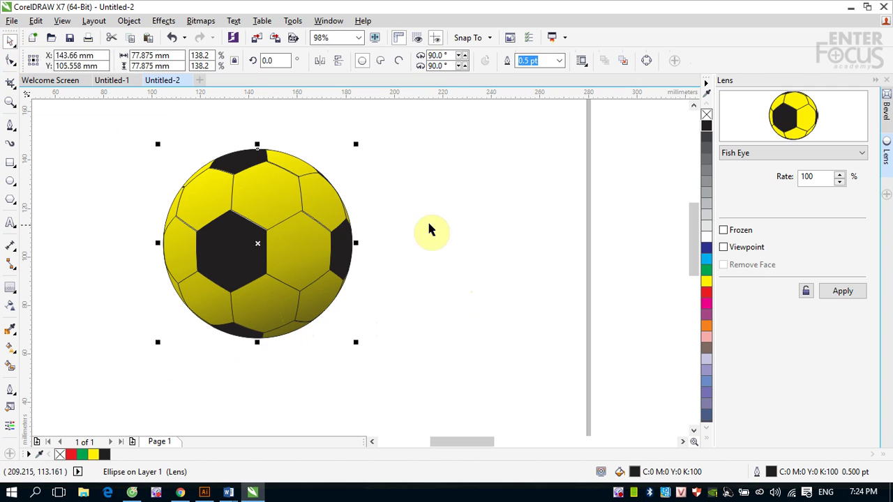
click(428, 224)
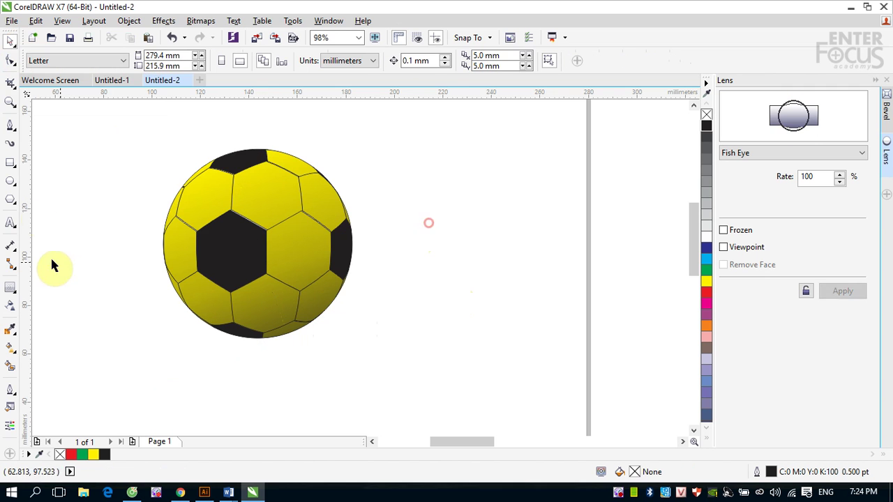
click(298, 159)
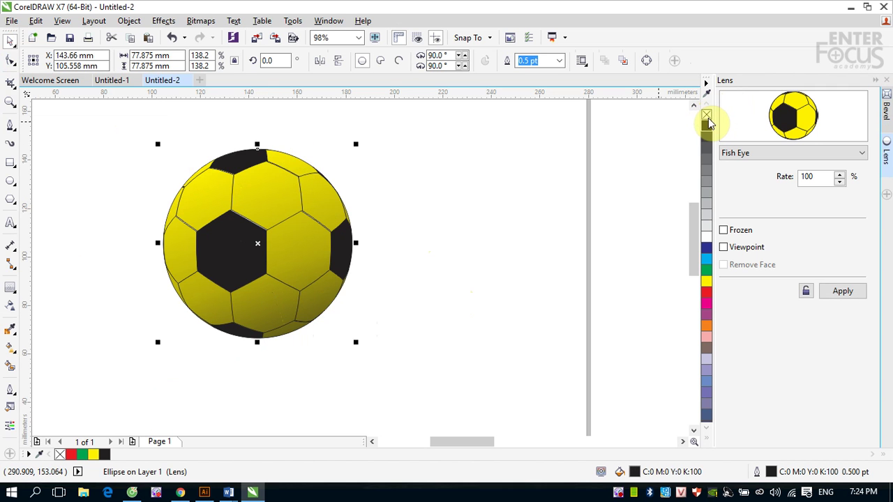
click(584, 169)
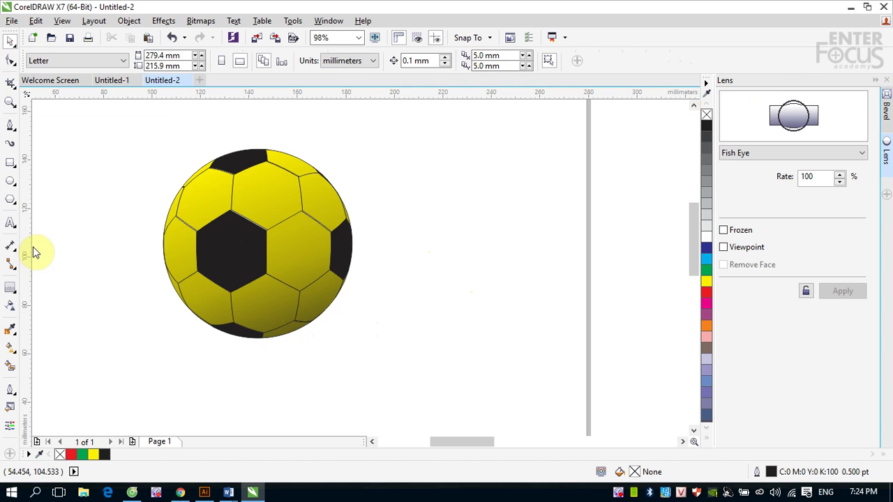
- Draw a flat ellipse about 30 by 7.5 mm below the ball, fill it with 70% Black and remove its outline
click(10, 181)
drag(233, 352, 315, 379)
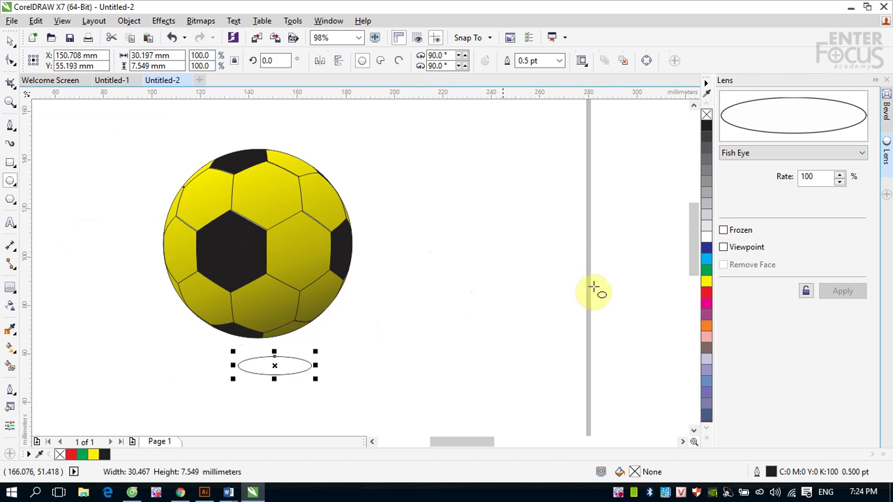
click(707, 162)
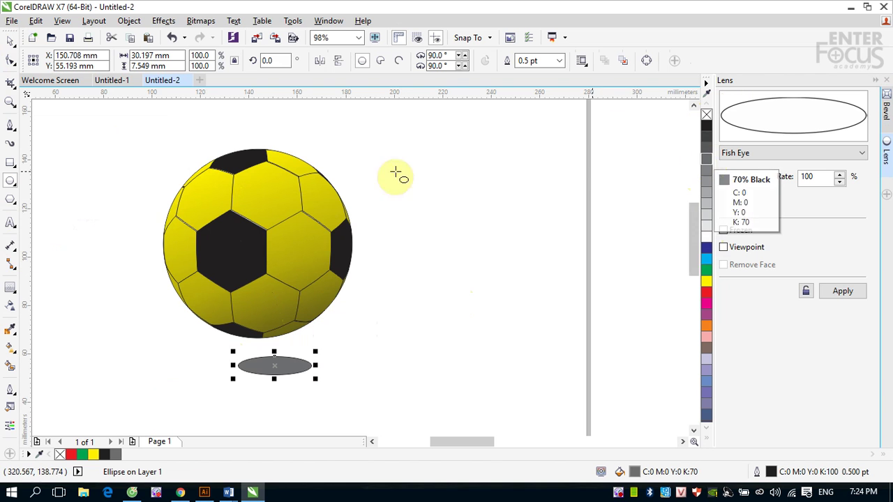
click(10, 41)
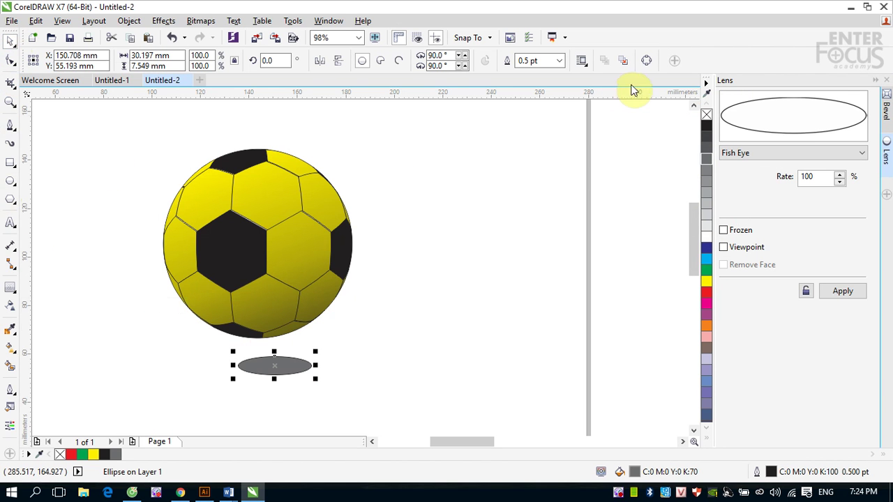
right_click(706, 114)
click(434, 285)
- Make a concentric copy of the grey ellipse enlarged to 450% and fill the copy with white
click(280, 368)
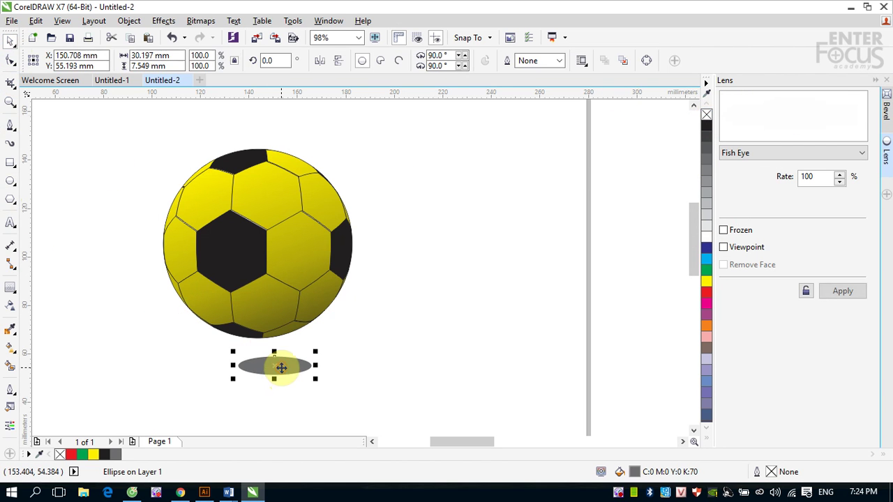
drag(315, 352, 509, 320)
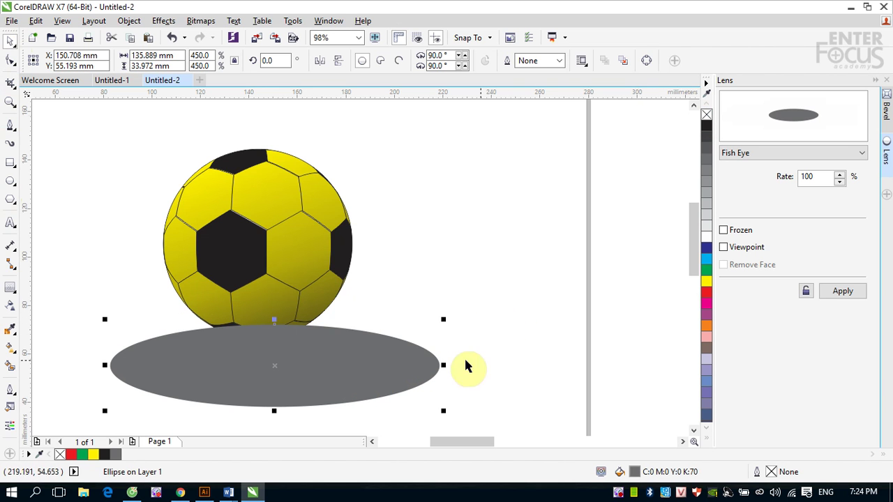
click(706, 235)
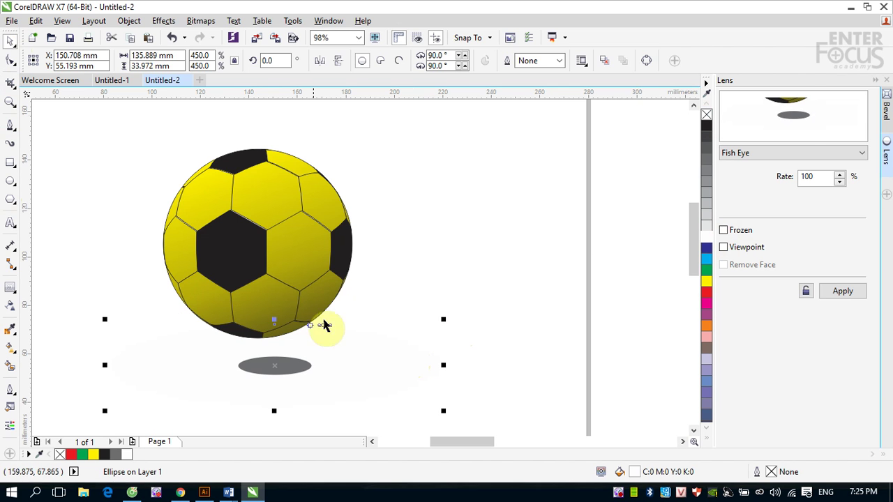
click(523, 276)
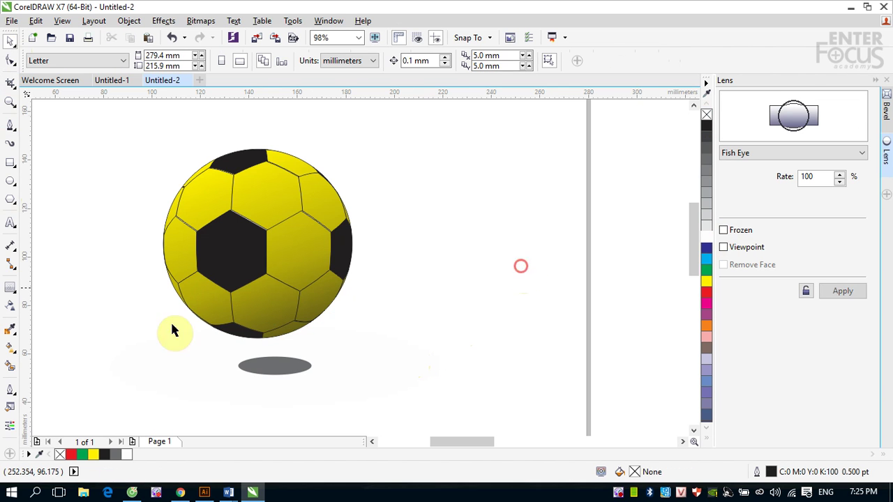
- Blend the small grey ellipse into the large white one and set the blend to 256 steps for a smooth shadow
click(14, 288)
click(52, 315)
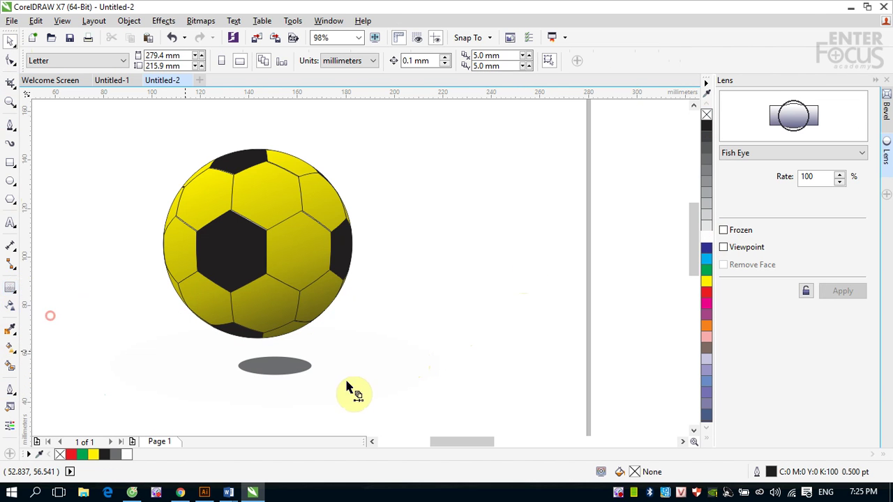
drag(279, 370, 350, 391)
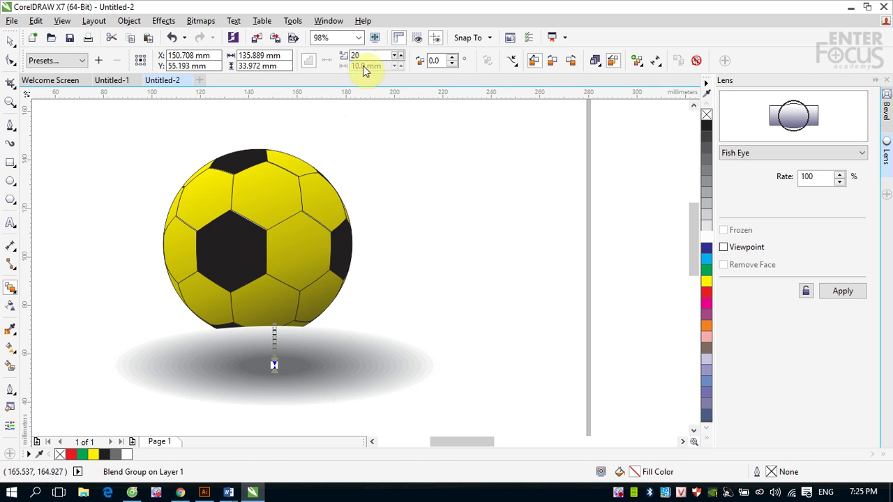
double_click(379, 55)
text(2)
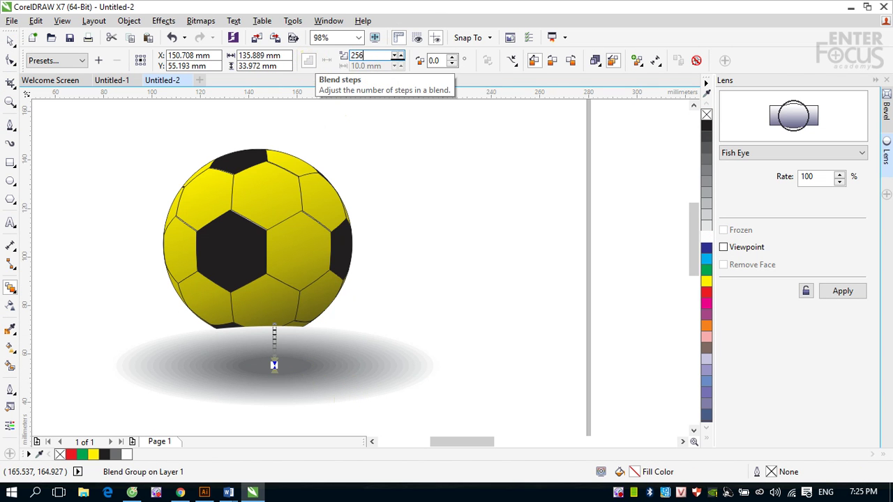
key(Return)
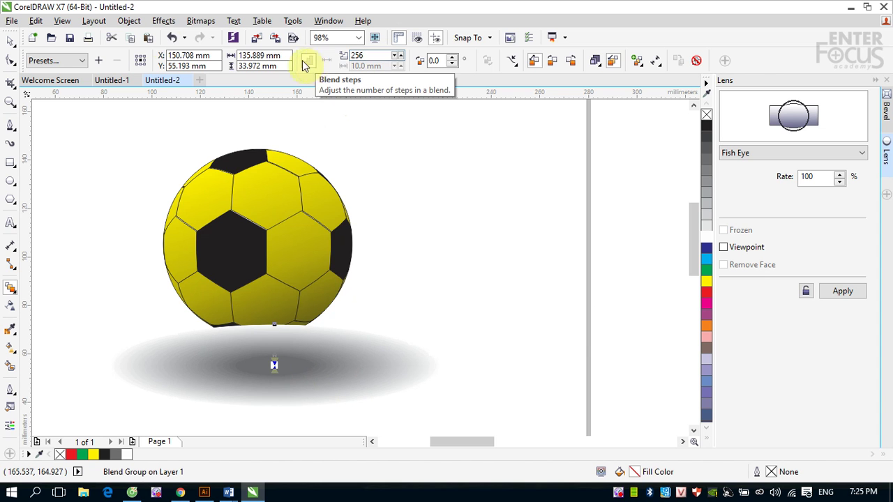
click(11, 41)
click(428, 196)
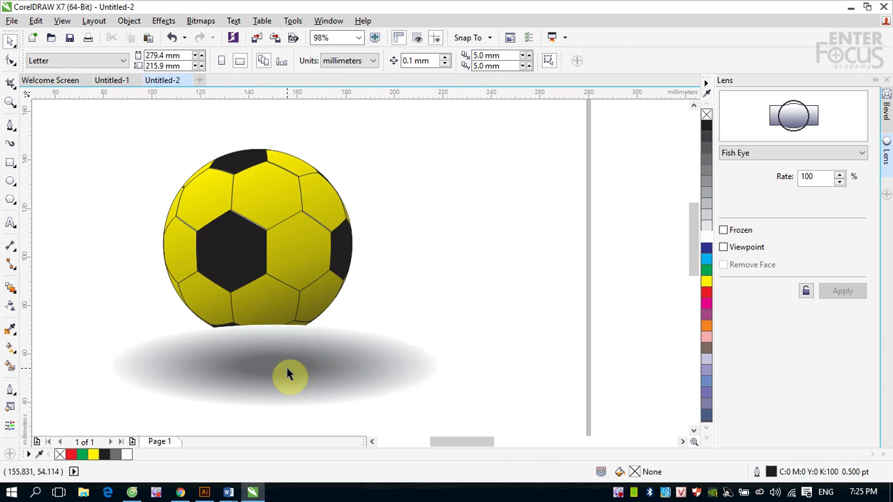
- Bring both ball circles in front of the shadow and move them down together so the ball rests centred on it
drag(379, 353, 379, 355)
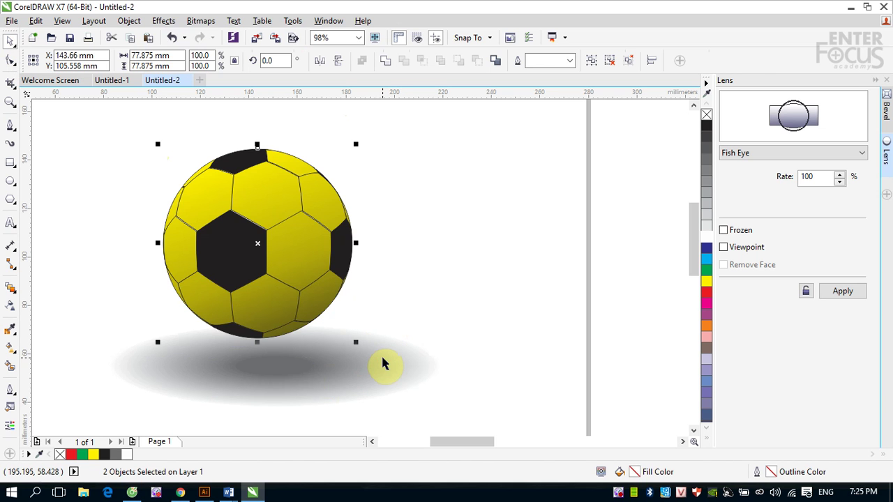
drag(258, 243, 274, 279)
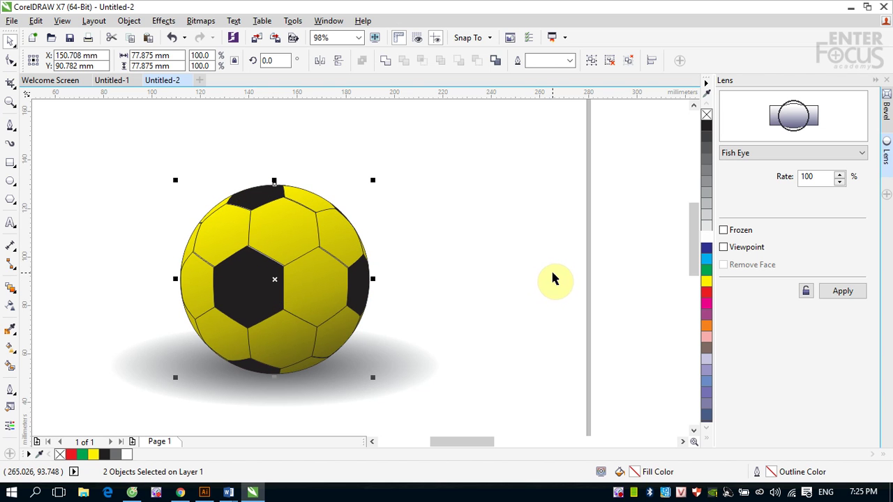
click(578, 284)
- Shrink the blended shadow proportionally to about 101 by 25 mm and shift it slightly right and down beneath the ball
scroll(580, 283, down, 4)
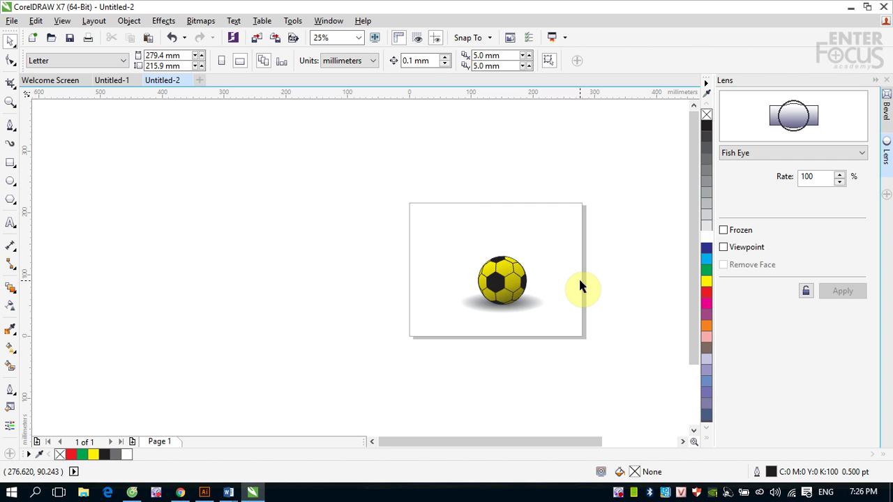
key(z)
drag(433, 238, 566, 340)
click(475, 318)
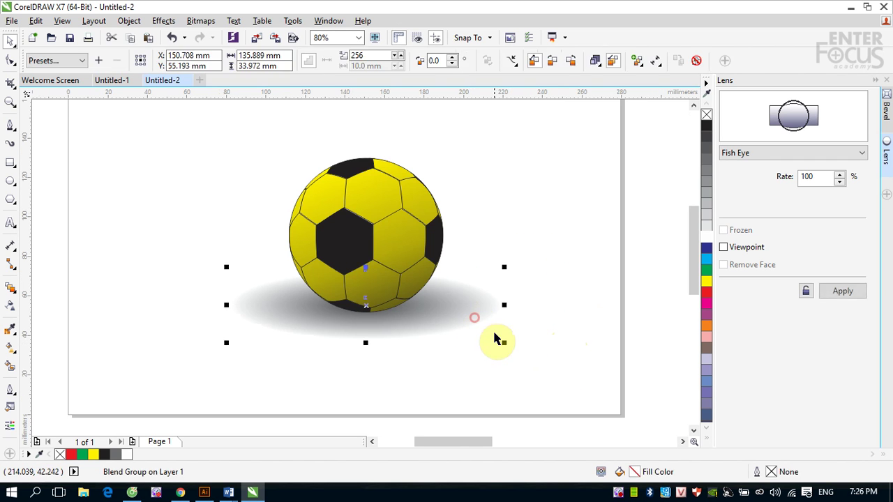
drag(504, 342, 442, 325)
click(495, 301)
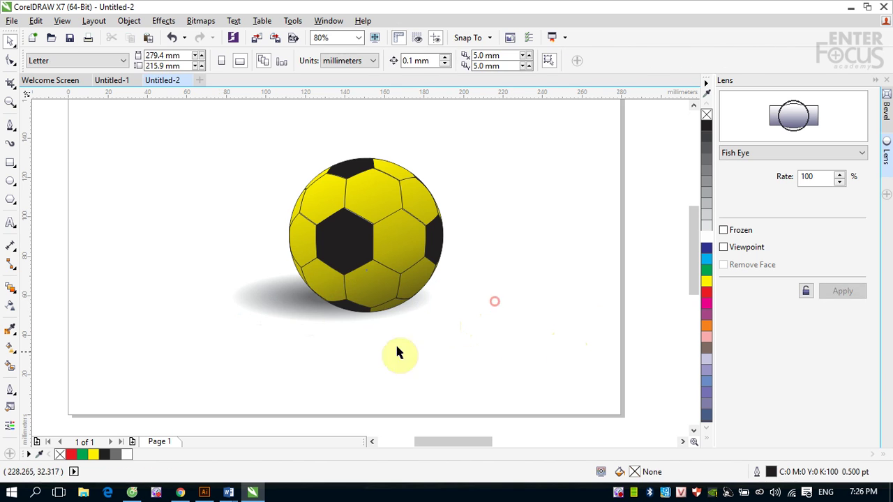
click(295, 309)
click(519, 307)
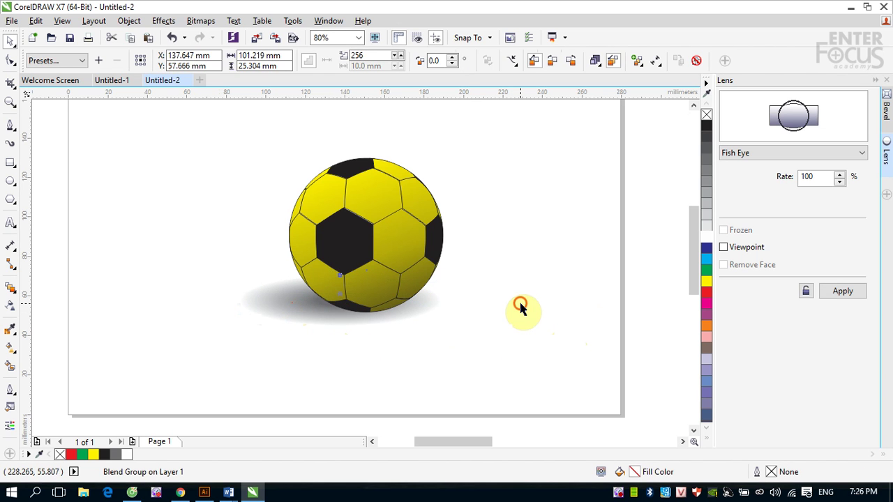